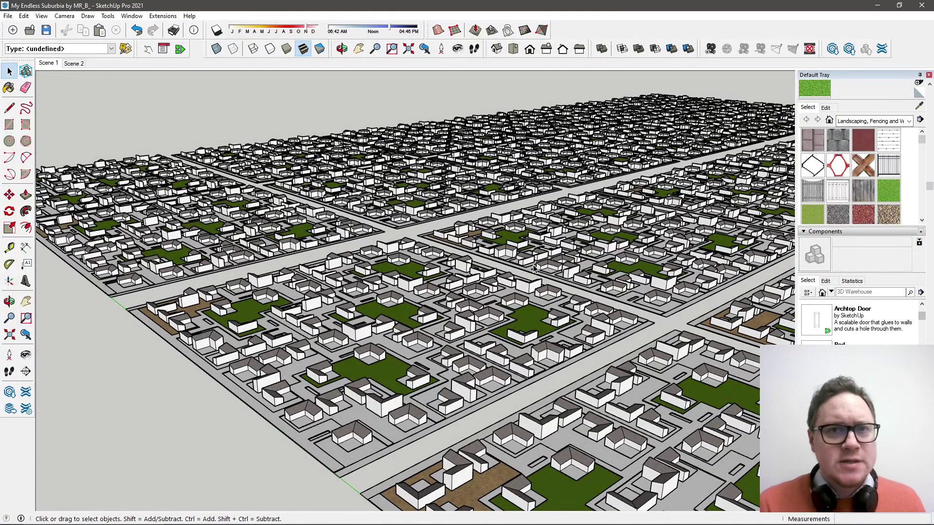
Draw a flat sandbox grid from scratch with 3 m spacing over the city blocks
{"action": "middle_click_drag", "start_coordinate": [534, 268], "coordinate": [497, 269]}
{"action": "middle_click_drag", "start_coordinate": [355, 271], "coordinate": [329, 290]}
{"action": "scroll", "coordinate": [377, 331], "scroll_direction": "up", "scroll_amount": 3}
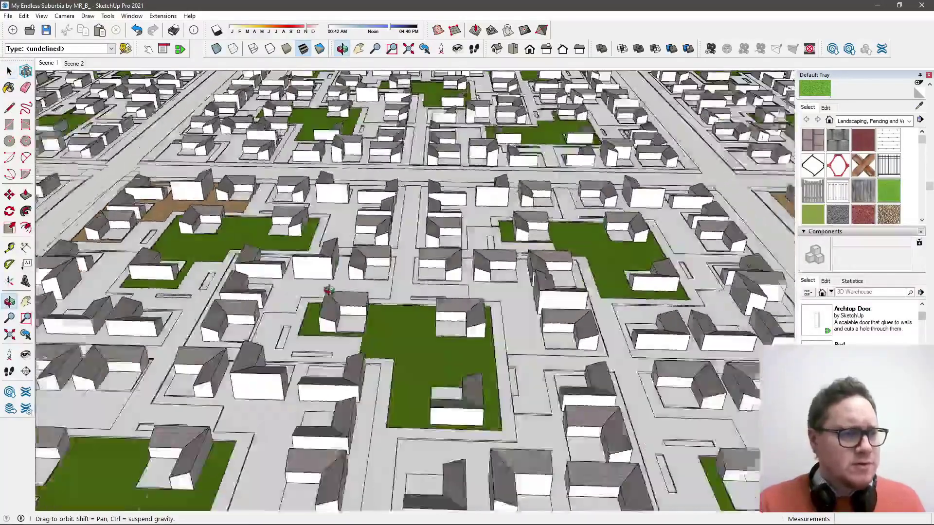
{"action": "scroll", "coordinate": [328, 290], "scroll_direction": "down", "scroll_amount": 8}
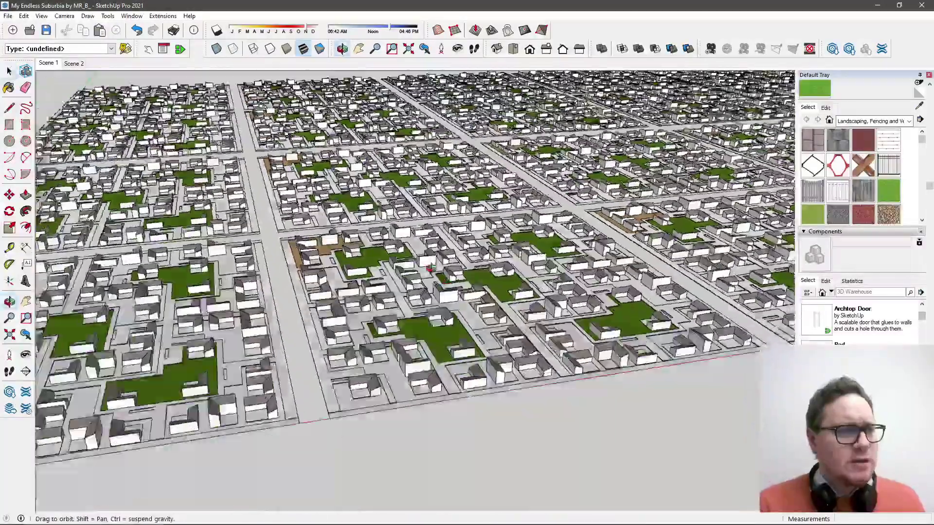
{"action": "scroll", "coordinate": [430, 267], "scroll_direction": "up", "scroll_amount": 3}
{"action": "middle_click_drag", "start_coordinate": [430, 267], "coordinate": [490, 325]}
{"action": "scroll", "coordinate": [394, 230], "scroll_direction": "down", "scroll_amount": 5}
{"action": "scroll", "coordinate": [456, 360], "scroll_direction": "down", "scroll_amount": 8}
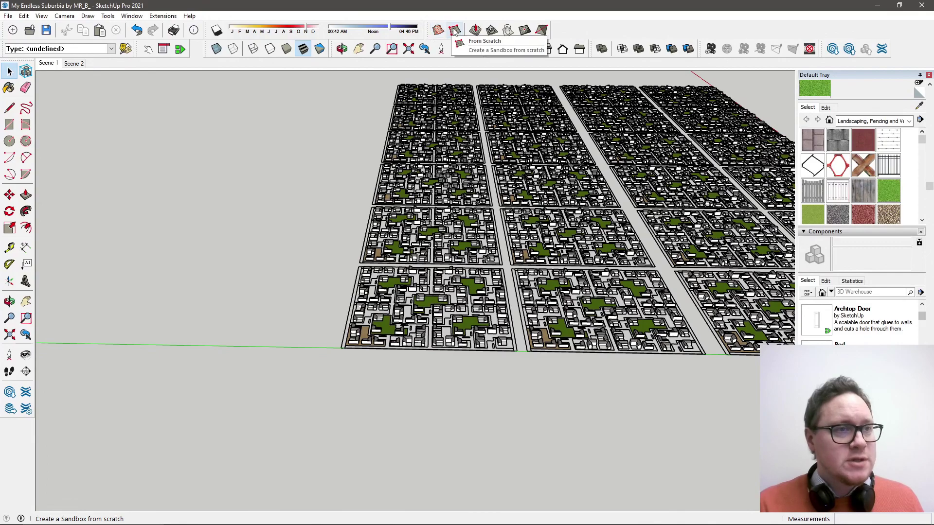
{"action": "left_click", "coordinate": [455, 30]}
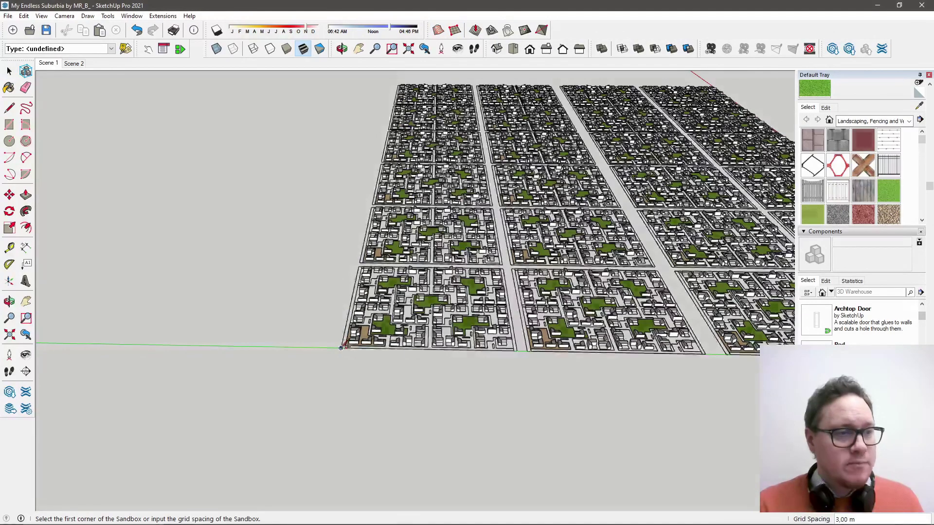
{"action": "left_click", "coordinate": [341, 348]}
{"action": "left_click", "coordinate": [359, 266]}
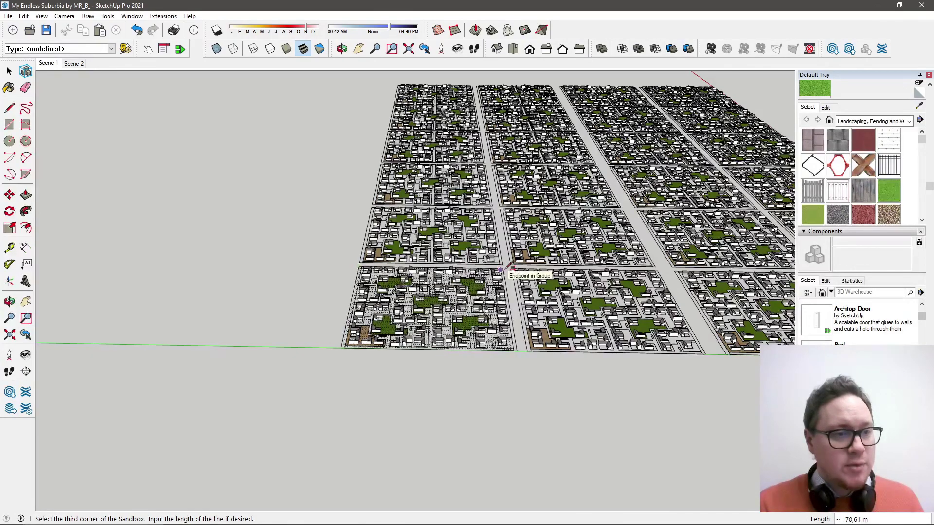
{"action": "scroll", "coordinate": [506, 267], "scroll_direction": "up", "scroll_amount": 3}
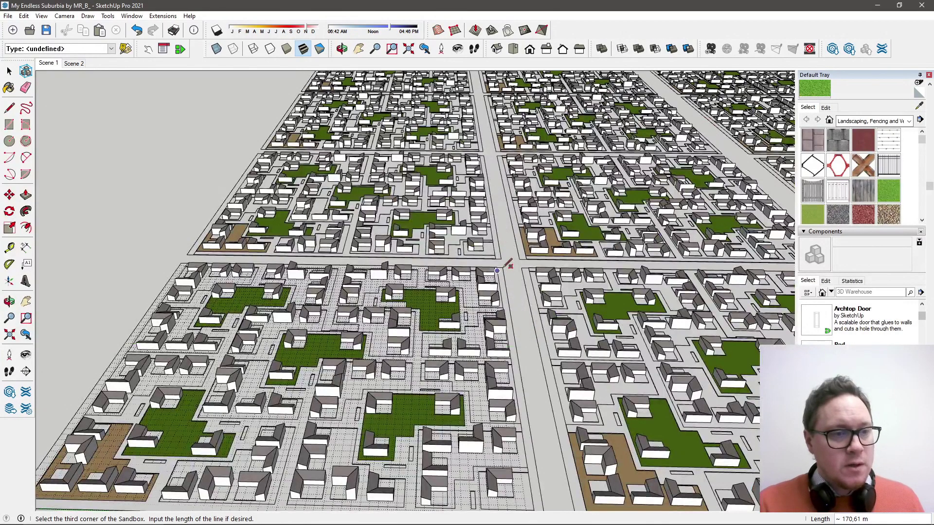
{"action": "scroll", "coordinate": [506, 266], "scroll_direction": "up", "scroll_amount": 4}
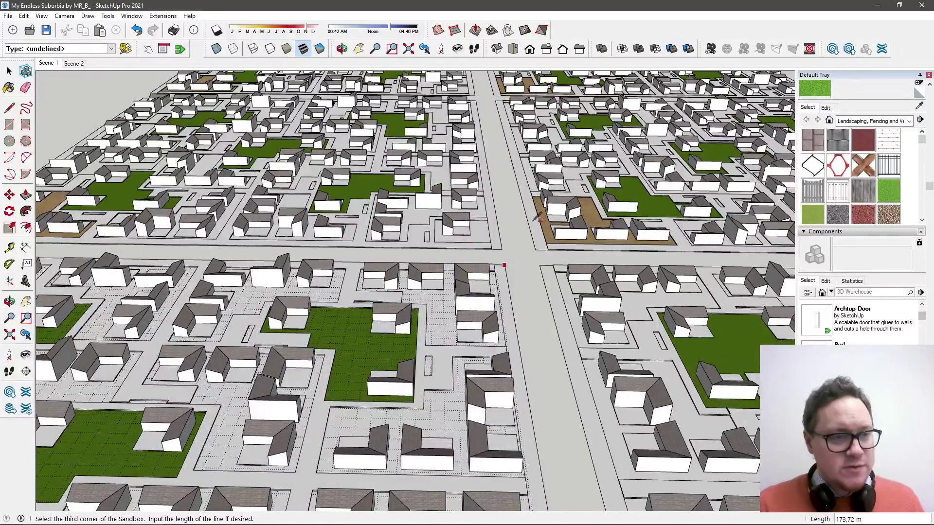
{"action": "left_click", "coordinate": [504, 266]}
{"action": "scroll", "coordinate": [504, 265], "scroll_direction": "down", "scroll_amount": 3}
Move the new sandbox grid left onto empty ground beside the city blocks
{"action": "key", "text": "space"}
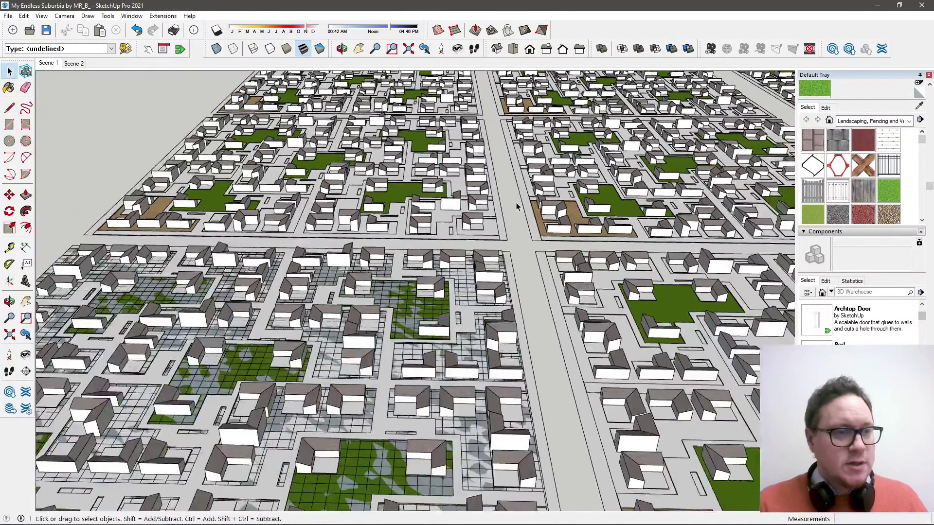
{"action": "scroll", "coordinate": [516, 203], "scroll_direction": "down", "scroll_amount": 3}
{"action": "left_click", "coordinate": [517, 457]}
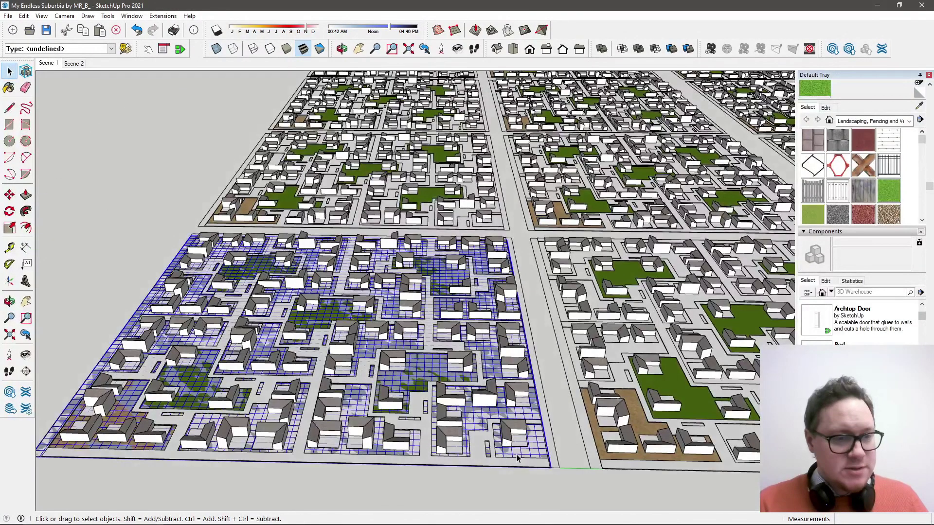
{"action": "scroll", "coordinate": [521, 458], "scroll_direction": "down", "scroll_amount": 4}
{"action": "key", "text": "m"}
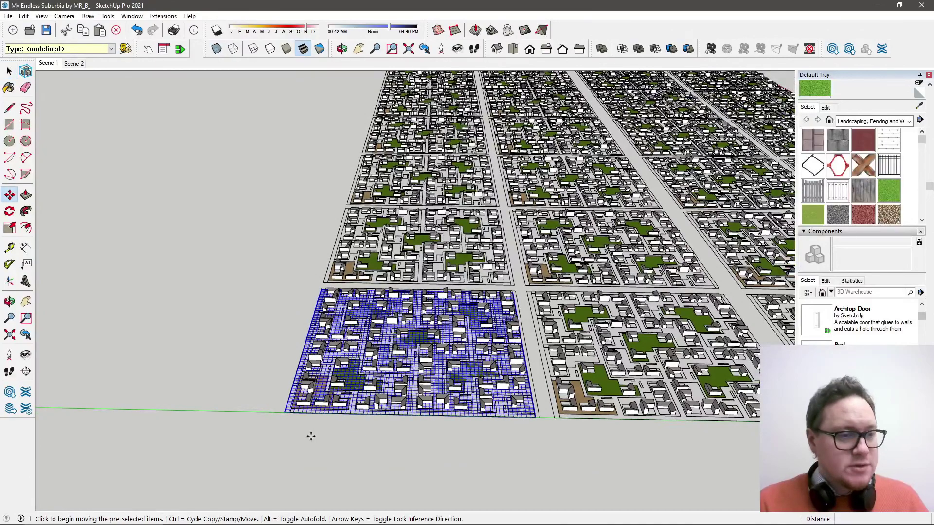
{"action": "left_click", "coordinate": [286, 436]}
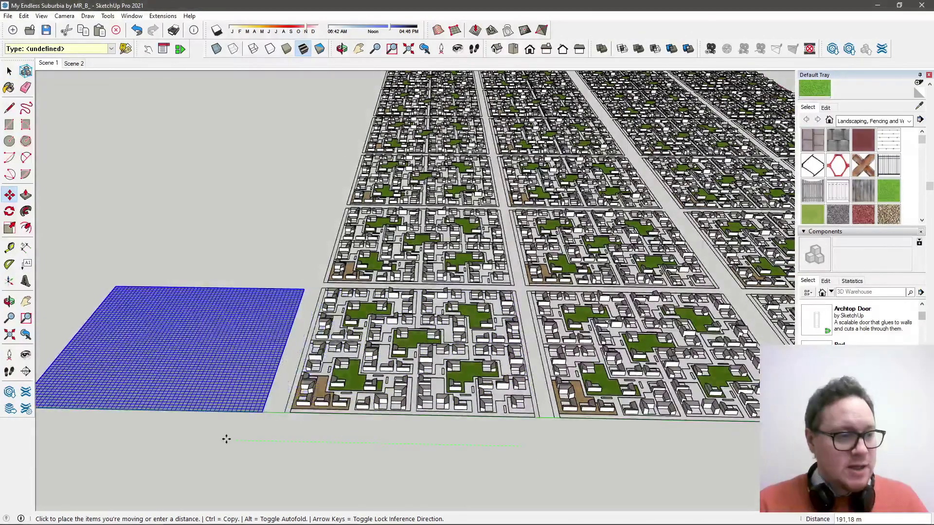
{"action": "left_click", "coordinate": [224, 439]}
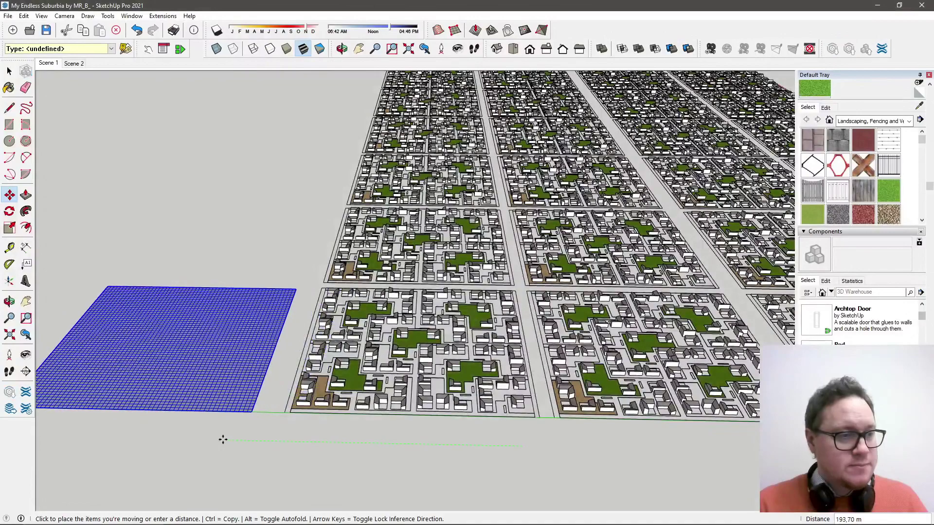
{"action": "key", "text": "space"}
{"action": "scroll", "coordinate": [657, 364], "scroll_direction": "down", "scroll_amount": 5}
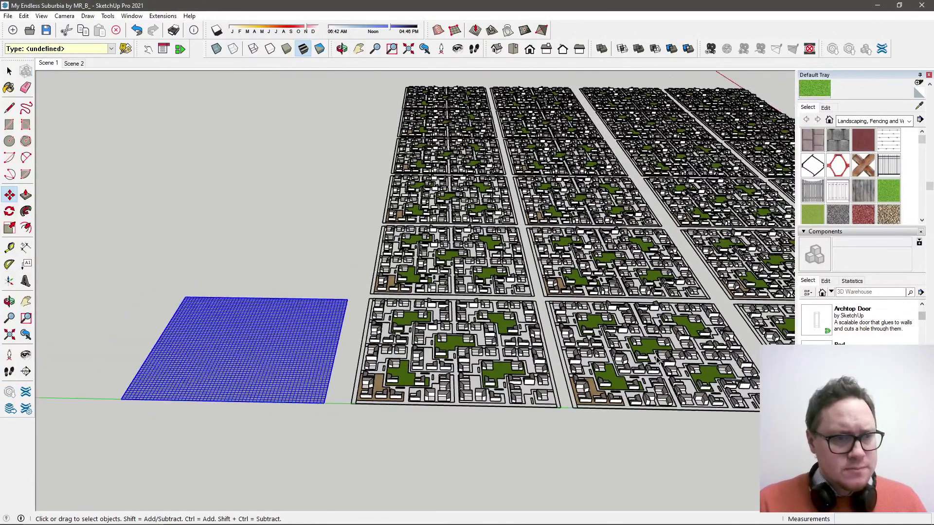
{"action": "scroll", "coordinate": [658, 364], "scroll_direction": "down", "scroll_amount": 2}
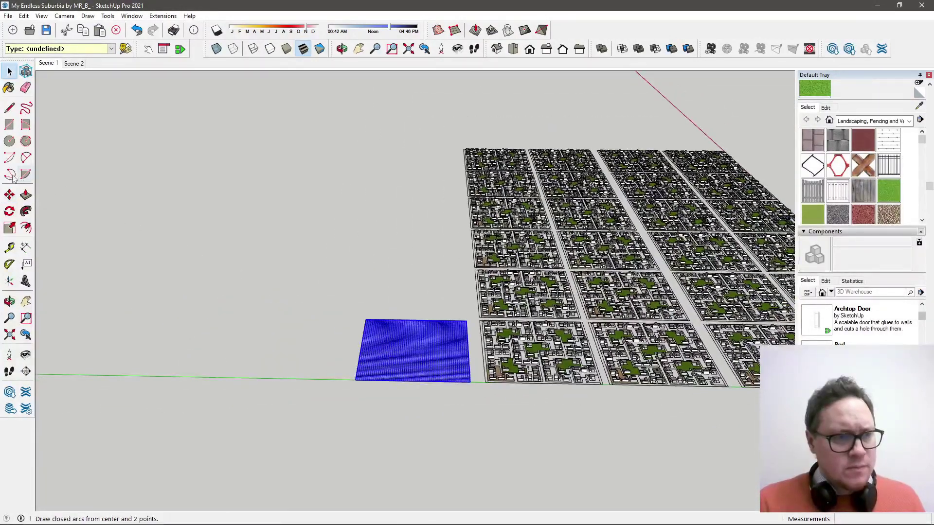
Scale the sandbox grid up by 8.11 from its corner, then stretch it again by 1.14
{"action": "left_click", "coordinate": [10, 227]}
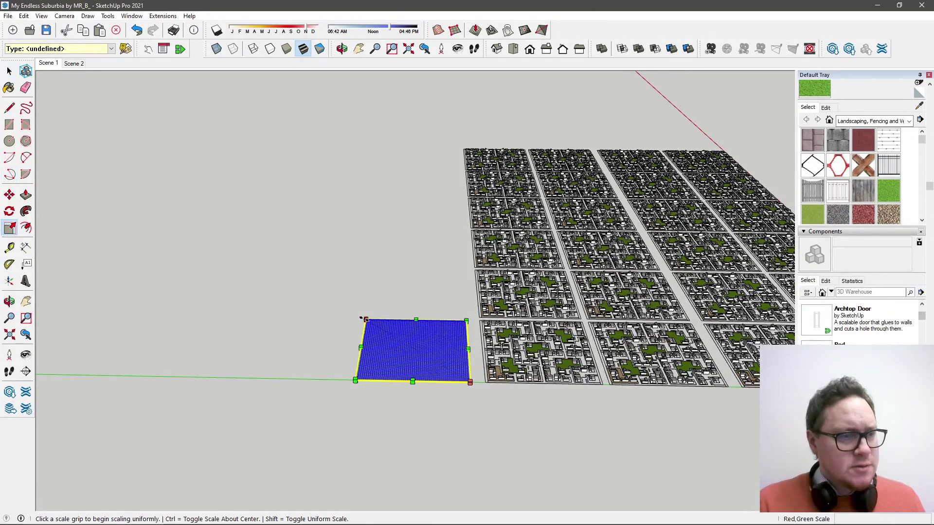
{"action": "left_click", "coordinate": [366, 320]}
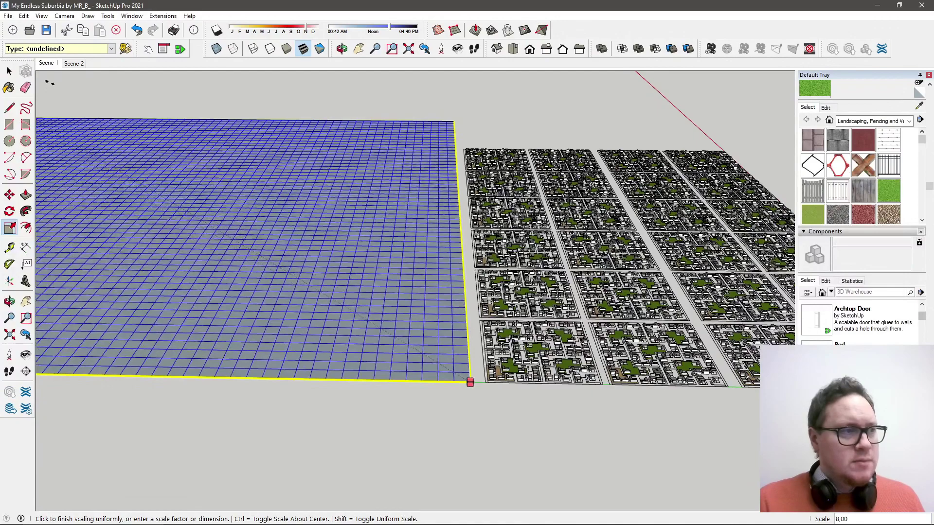
{"action": "left_click", "coordinate": [46, 80]}
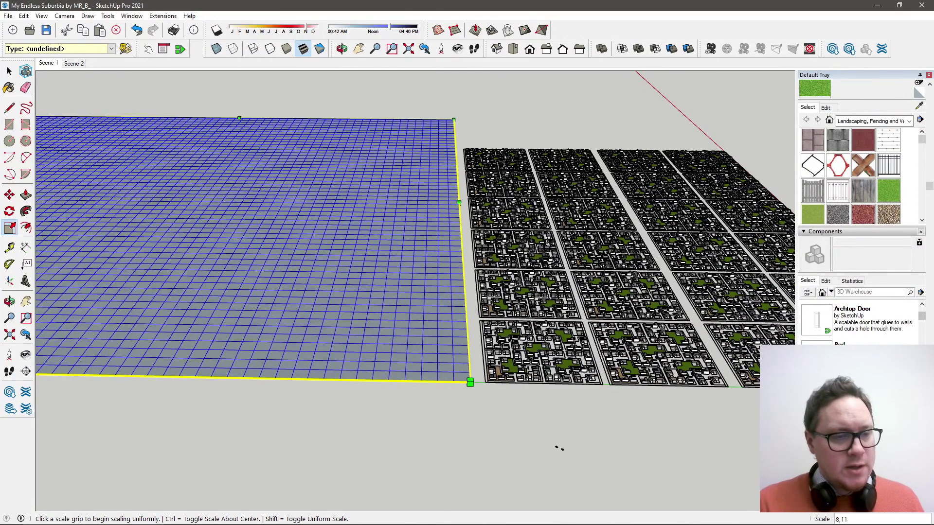
{"action": "left_click", "coordinate": [470, 383]}
{"action": "left_click", "coordinate": [633, 480]}
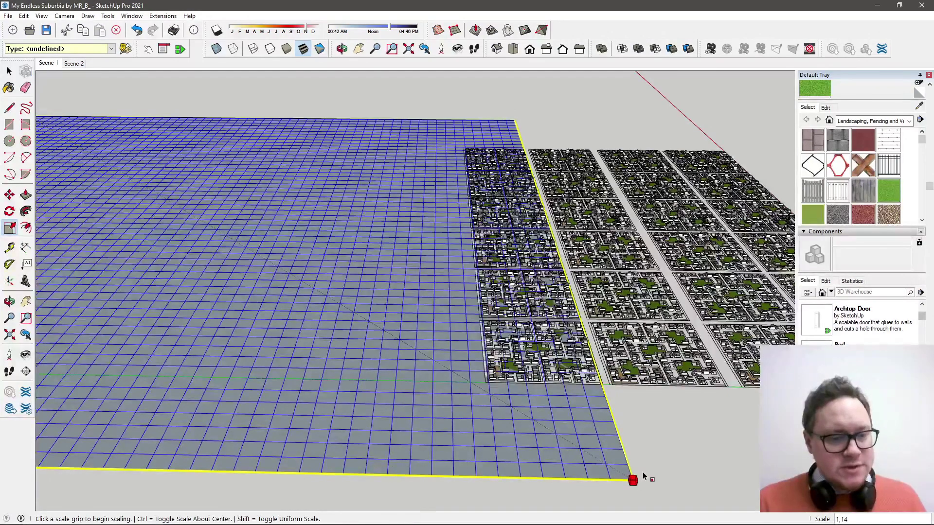
Reposition the enlarged grid above the city blocks and deselect it
{"action": "key", "text": "m"}
{"action": "left_click", "coordinate": [626, 432]}
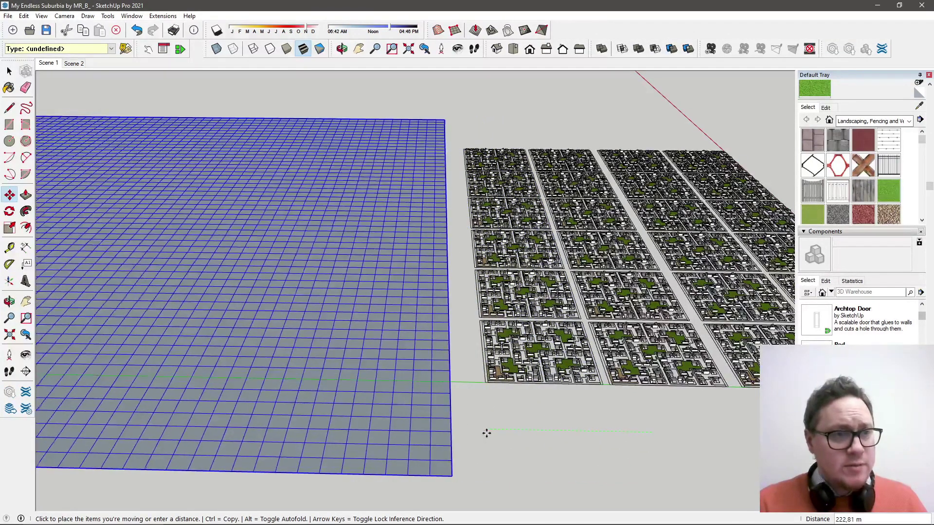
{"action": "left_click", "coordinate": [488, 432]}
{"action": "middle_click_drag", "start_coordinate": [563, 410], "coordinate": [173, 391]}
{"action": "key", "text": "o"}
{"action": "left_click_drag", "start_coordinate": [171, 393], "coordinate": [165, 336]}
{"action": "key", "text": "space"}
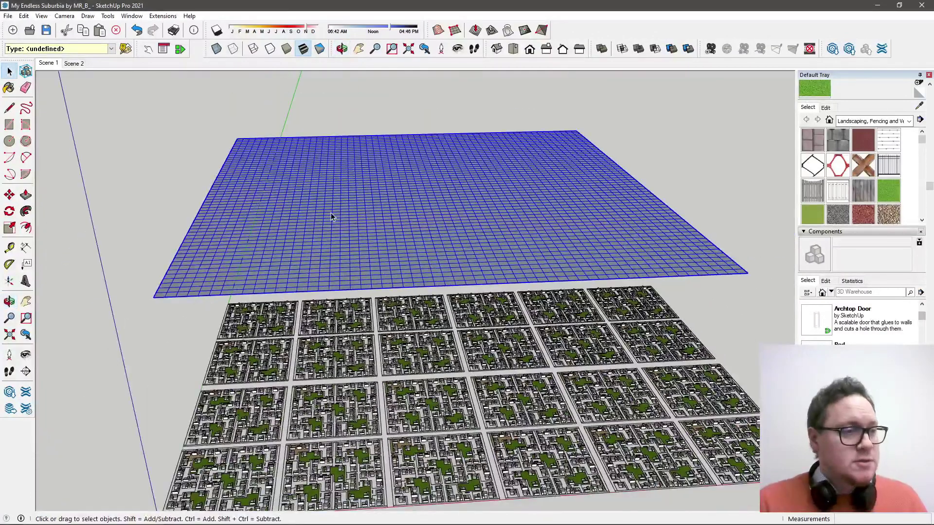
{"action": "key", "text": "ctrl+t"}
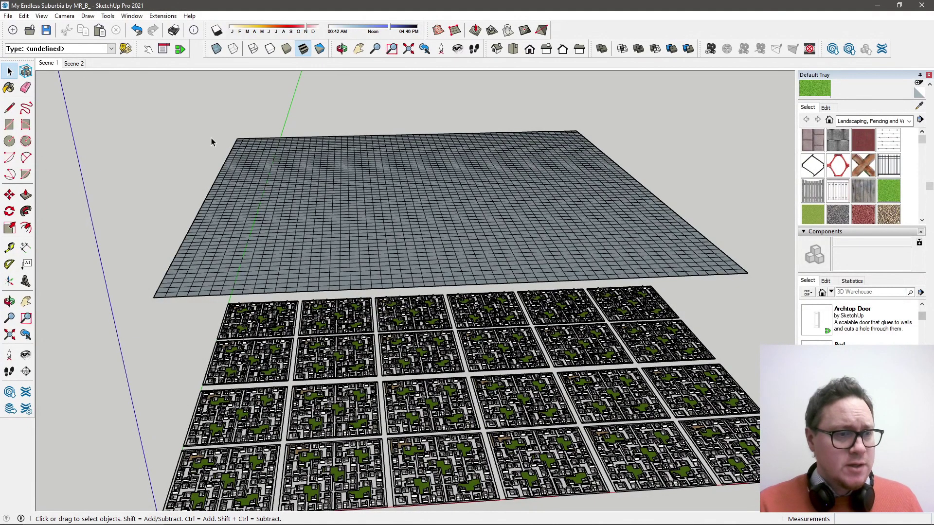
From the Scene 1 view, select the sandbox grid group next to the city tiles
{"action": "left_click", "coordinate": [74, 63]}
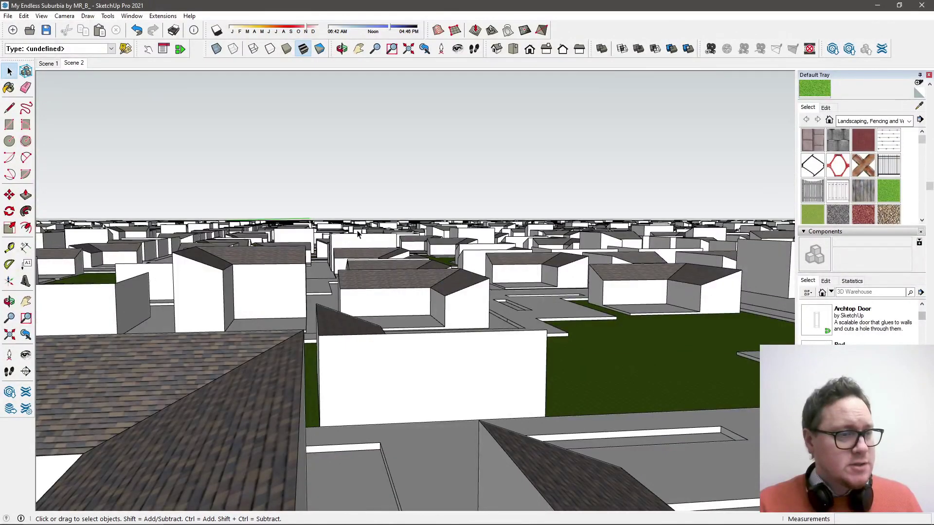
{"action": "left_click", "coordinate": [48, 64]}
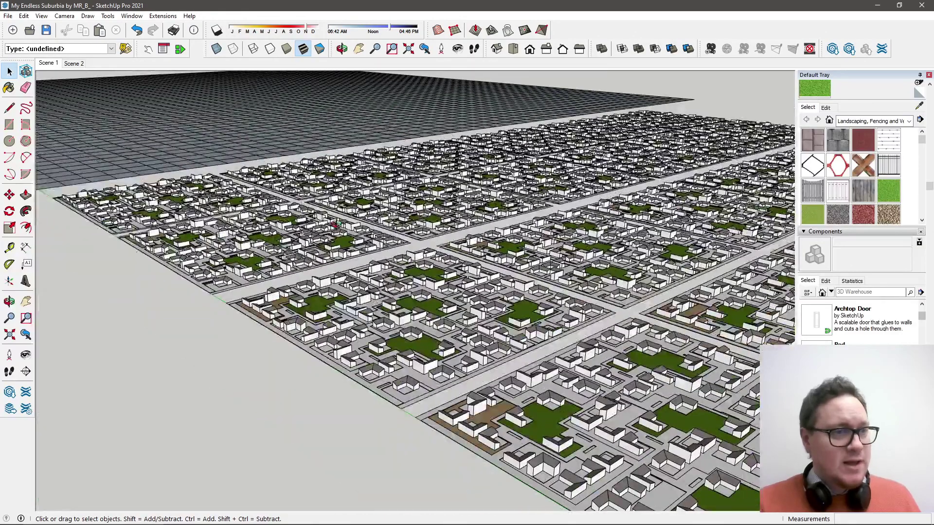
{"action": "middle_click_drag", "start_coordinate": [335, 224], "coordinate": [541, 312]}
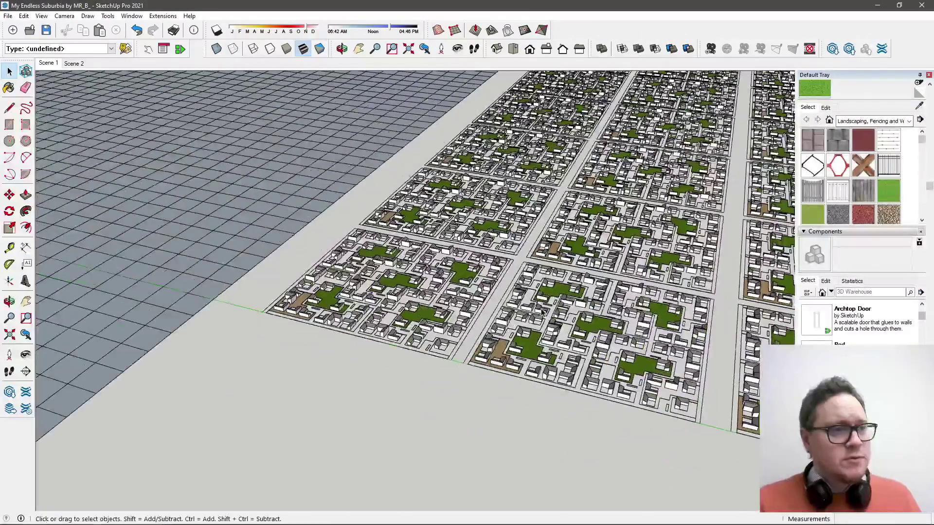
{"action": "scroll", "coordinate": [541, 312], "scroll_direction": "down", "scroll_amount": 10}
{"action": "left_click", "coordinate": [375, 220]}
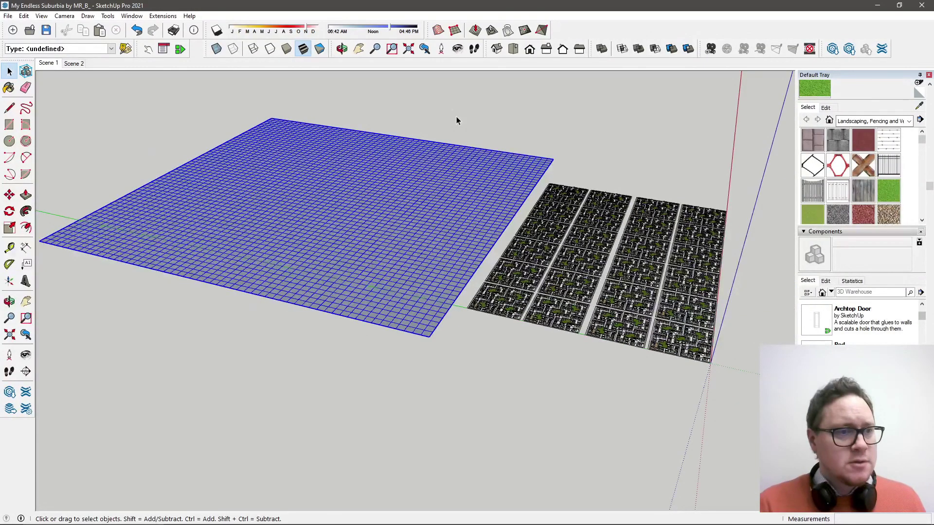
Inside the grid group, delete the upper half of the mesh from a top-down view
{"action": "key", "text": "Return"}
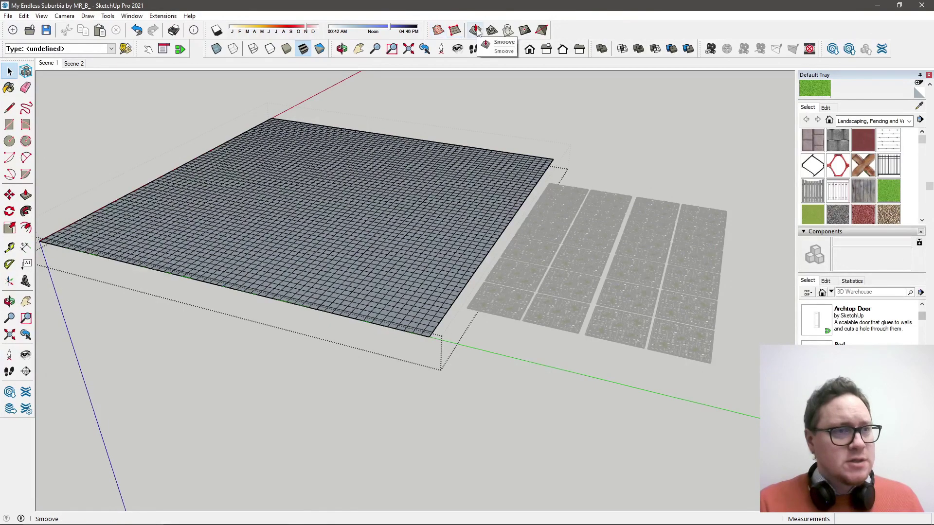
{"action": "middle_click_drag", "start_coordinate": [362, 197], "coordinate": [363, 197]}
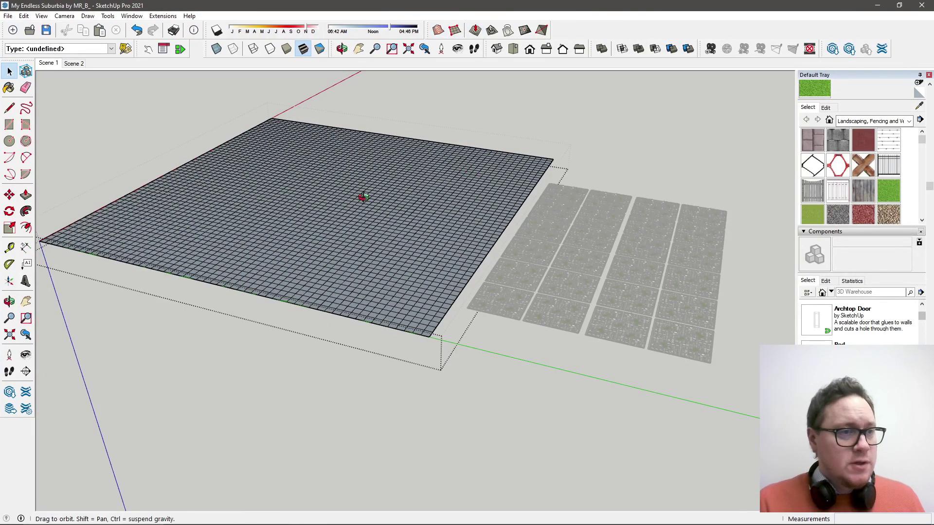
{"action": "middle_click_drag", "start_coordinate": [219, 187], "coordinate": [519, 354]}
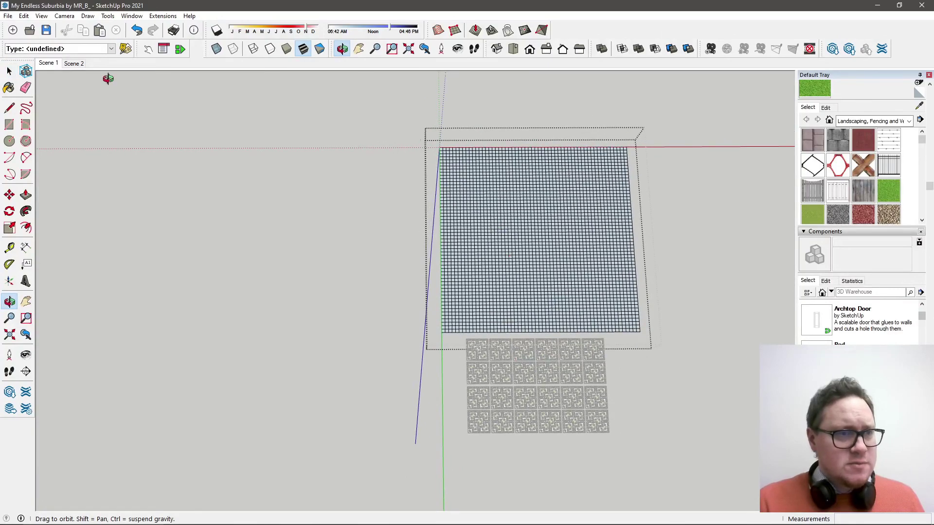
{"action": "left_click", "coordinate": [10, 71]}
{"action": "left_click_drag", "start_coordinate": [335, 121], "coordinate": [818, 258]}
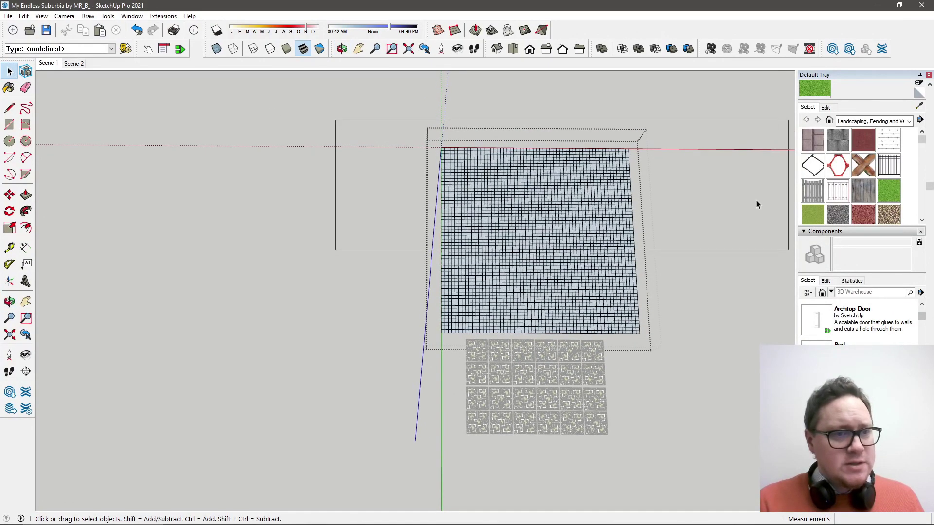
{"action": "mouse_move", "coordinate": [719, 226]}
{"action": "left_mouse_down"}
{"action": "mouse_move", "coordinate": [702, 234]}
{"action": "mouse_move", "coordinate": [727, 239]}
{"action": "left_mouse_up"}
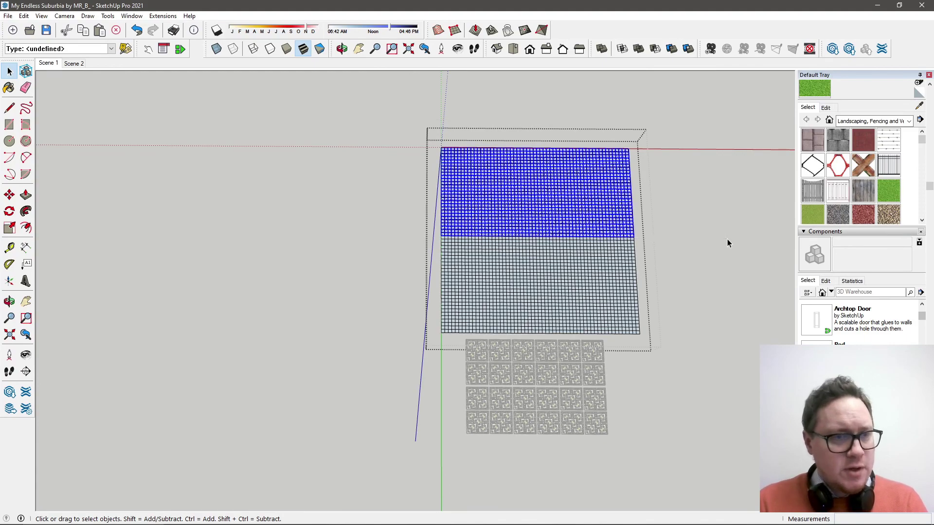
{"action": "key", "text": "Delete"}
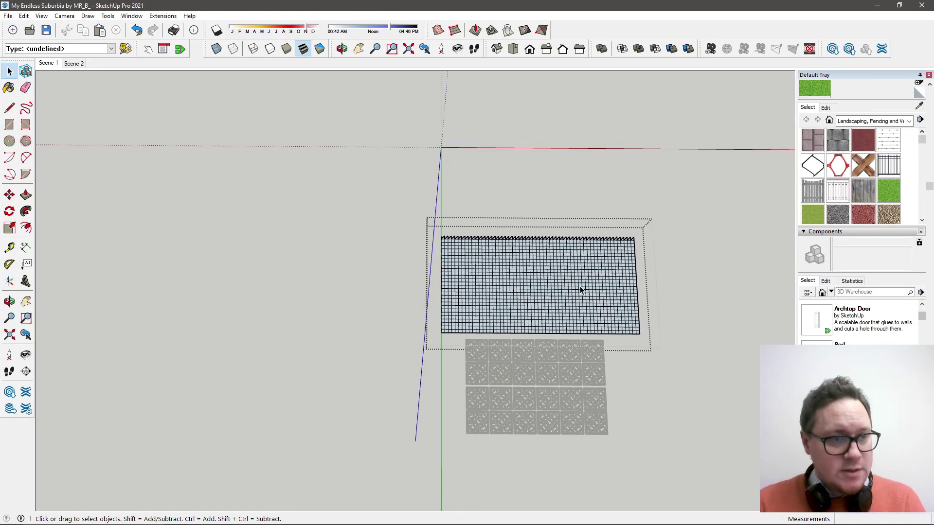
Reopen the trimmed terrain grid group for editing from an oblique view
{"action": "middle_click_drag", "start_coordinate": [580, 290], "coordinate": [292, 244]}
{"action": "scroll", "coordinate": [541, 365], "scroll_direction": "up", "scroll_amount": 6}
{"action": "scroll", "coordinate": [280, 243], "scroll_direction": "up", "scroll_amount": 8}
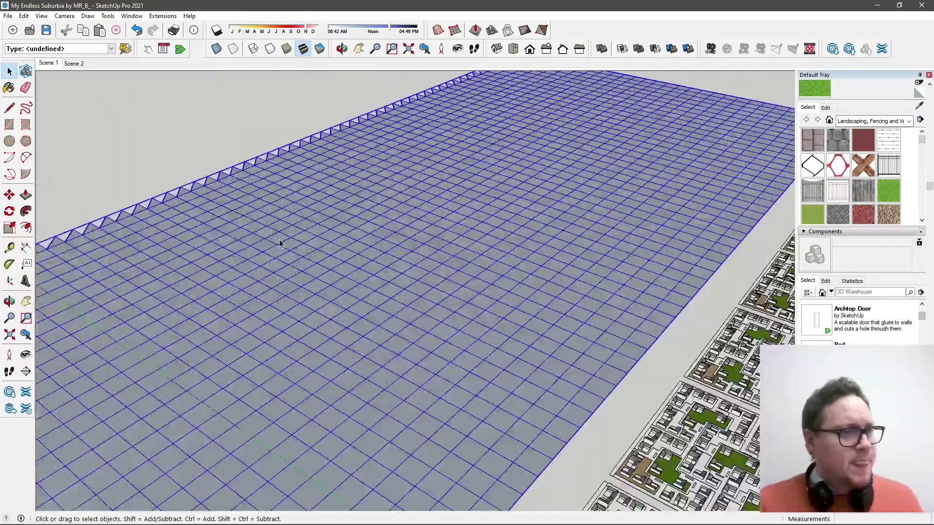
{"action": "double_click", "coordinate": [412, 244]}
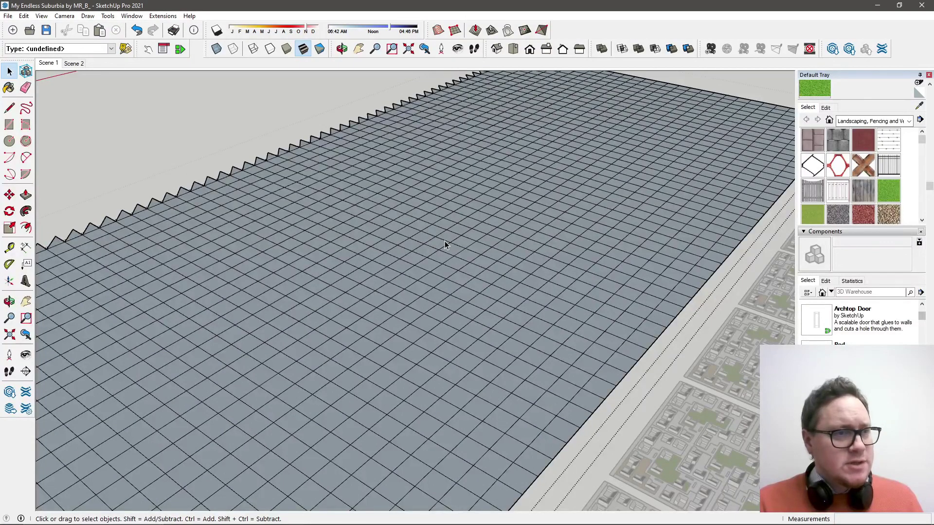
{"action": "scroll", "coordinate": [445, 241], "scroll_direction": "down", "scroll_amount": 3}
Smoove a shallow dip into the front of the terrain mesh
{"action": "scroll", "coordinate": [448, 237], "scroll_direction": "down", "scroll_amount": 3}
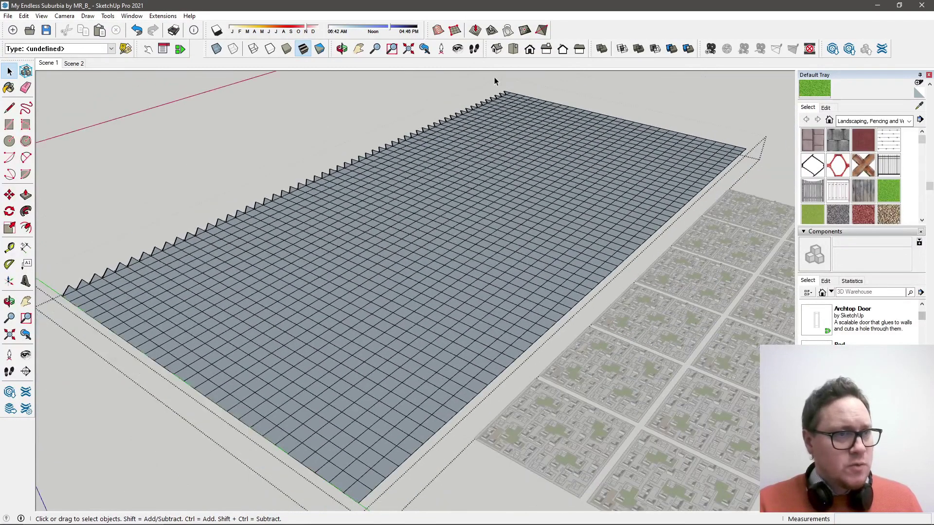
{"action": "left_click", "coordinate": [476, 31]}
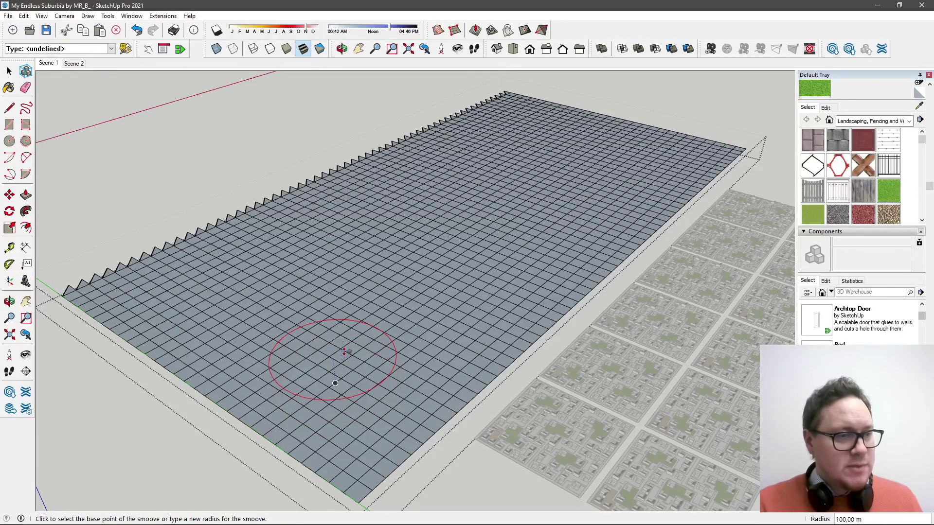
{"action": "left_click", "coordinate": [340, 359]}
{"action": "left_click", "coordinate": [358, 328]}
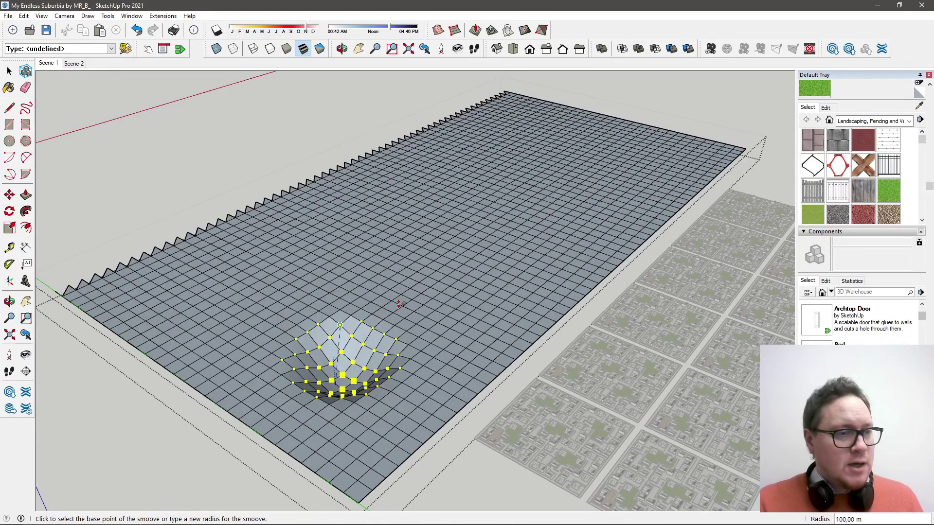
{"action": "middle_click_drag", "start_coordinate": [396, 302], "coordinate": [413, 257]}
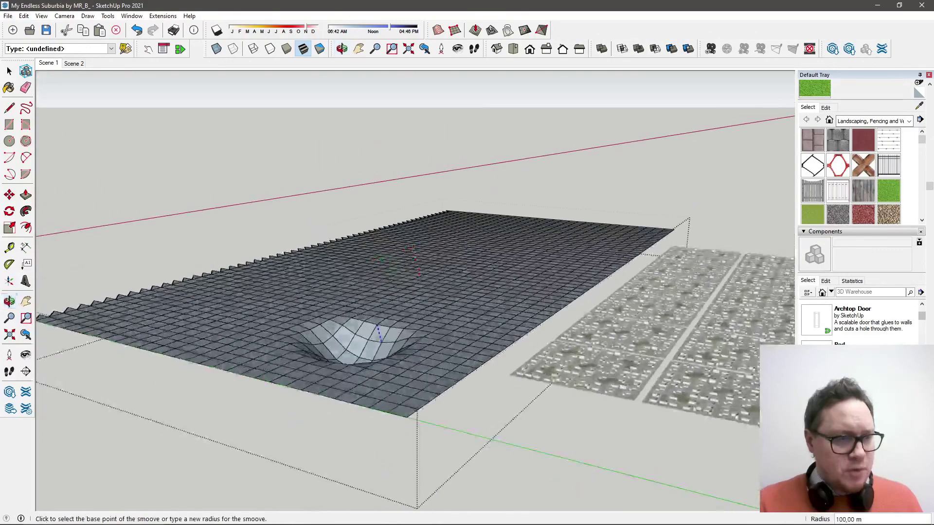
{"action": "left_click", "coordinate": [425, 298]}
{"action": "key", "text": "Escape"}
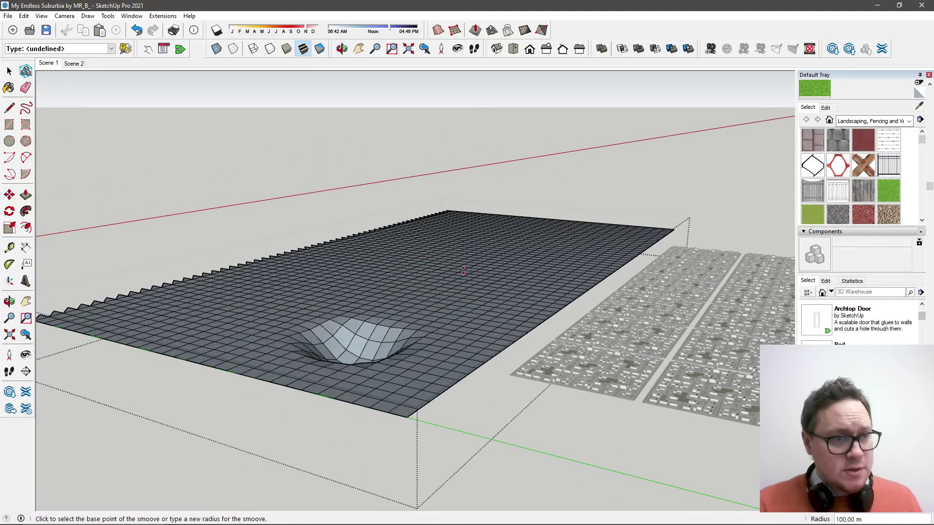
Raise a tall peak and a second, lower hill beside it
{"action": "left_click", "coordinate": [471, 288]}
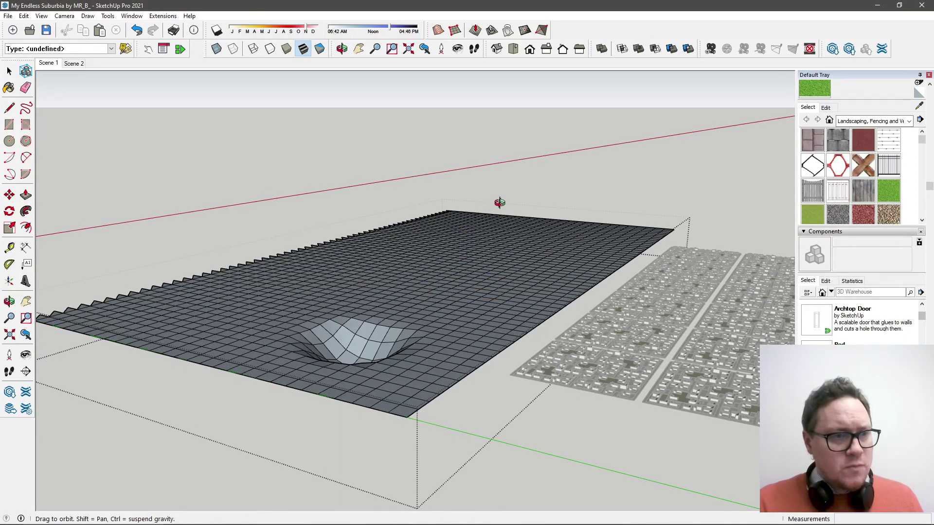
{"action": "middle_click_drag", "start_coordinate": [501, 202], "coordinate": [502, 234]}
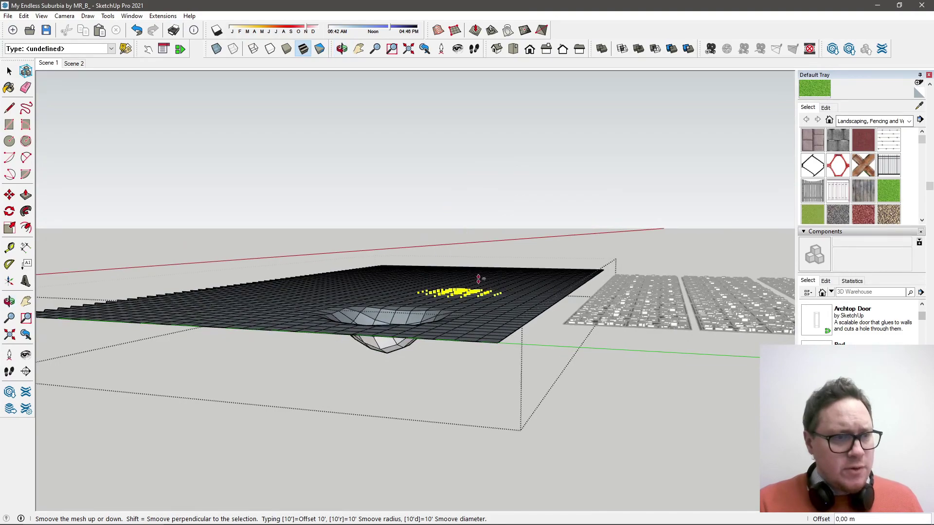
{"action": "left_click", "coordinate": [468, 241]}
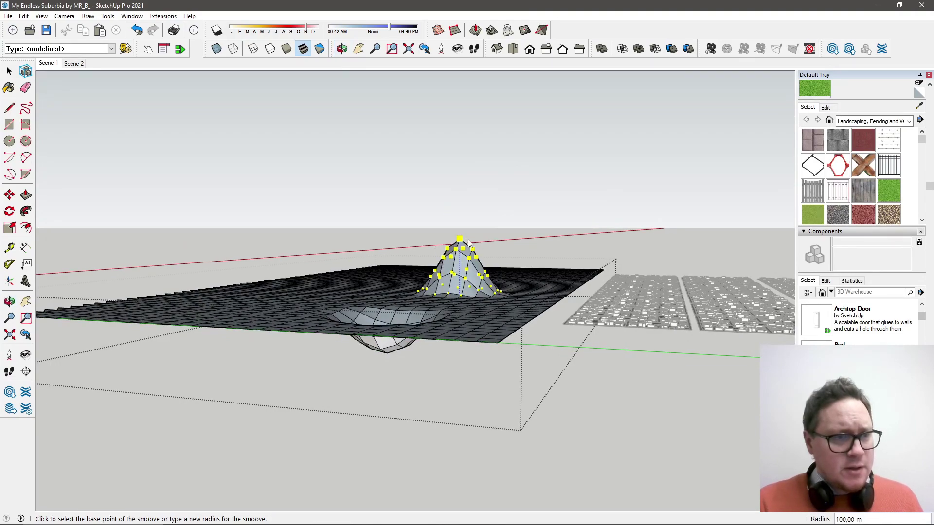
{"action": "middle_click_drag", "start_coordinate": [458, 317], "coordinate": [518, 291]}
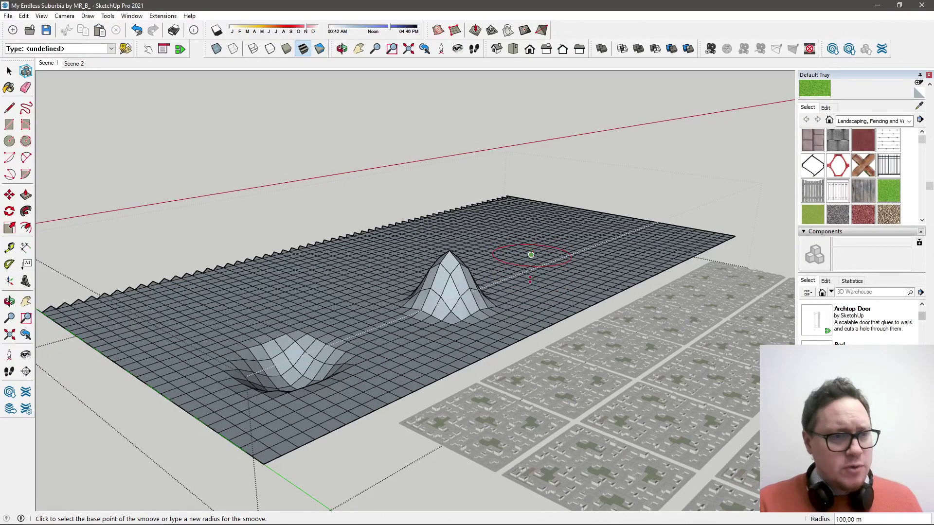
{"action": "middle_click_drag", "start_coordinate": [531, 255], "coordinate": [554, 258]}
{"action": "left_click", "coordinate": [519, 296]}
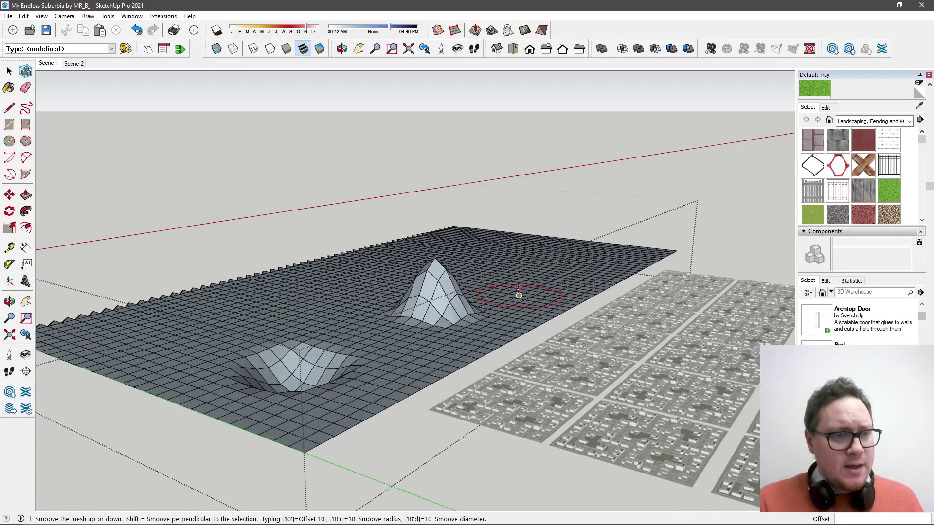
{"action": "middle_click_drag", "start_coordinate": [520, 273], "coordinate": [508, 299]}
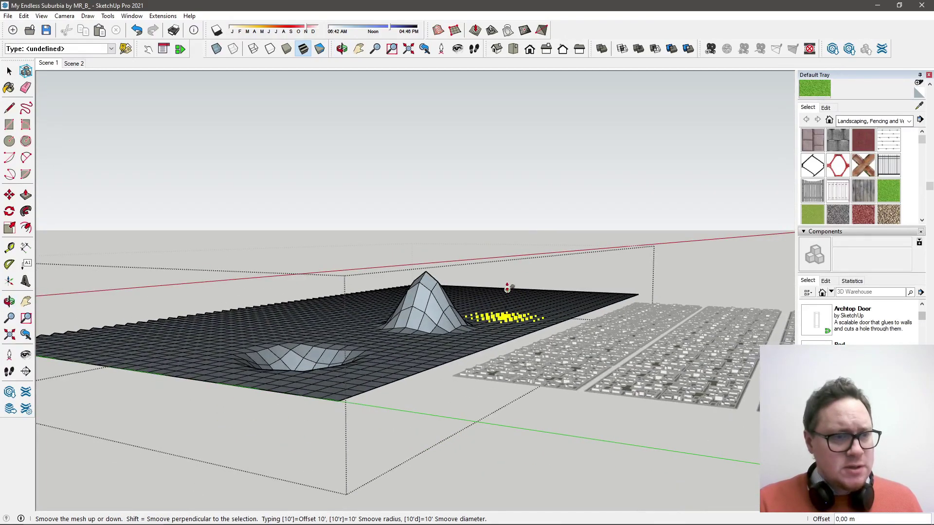
{"action": "left_click", "coordinate": [509, 285]}
{"action": "middle_click_drag", "start_coordinate": [511, 287], "coordinate": [324, 326]}
{"action": "scroll", "coordinate": [324, 326], "scroll_direction": "down", "scroll_amount": 2}
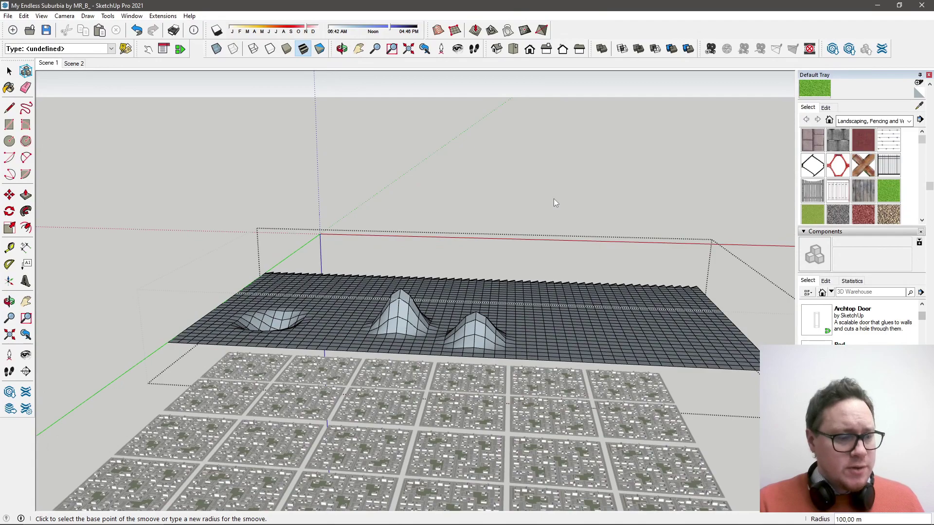
Set the smoove radius to 200 m and raise a wide hill on the terrain
{"action": "type", "text": "00"}
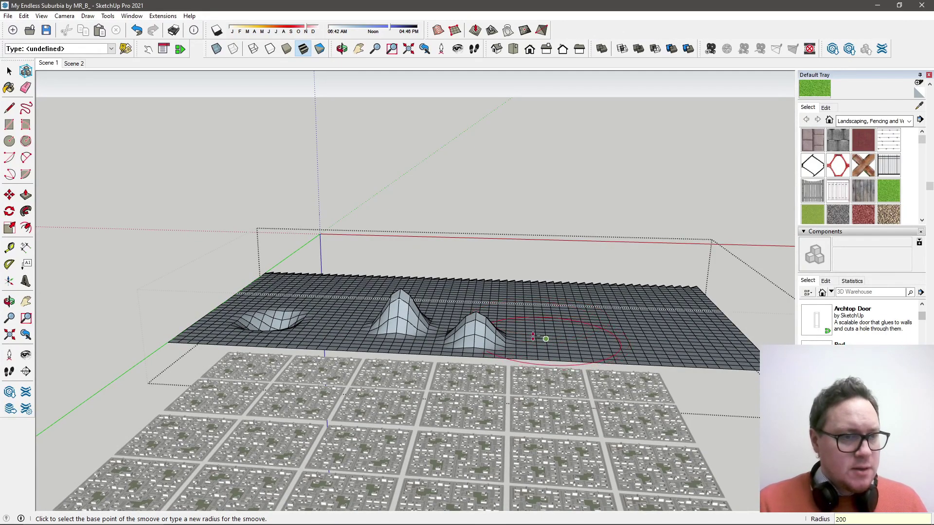
{"action": "left_click", "coordinate": [534, 336]}
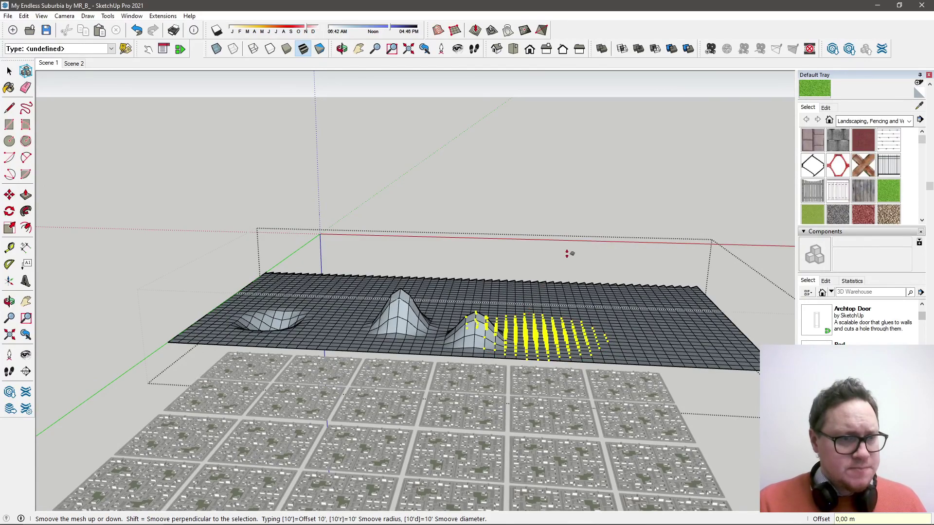
{"action": "middle_click_drag", "start_coordinate": [569, 254], "coordinate": [621, 233]}
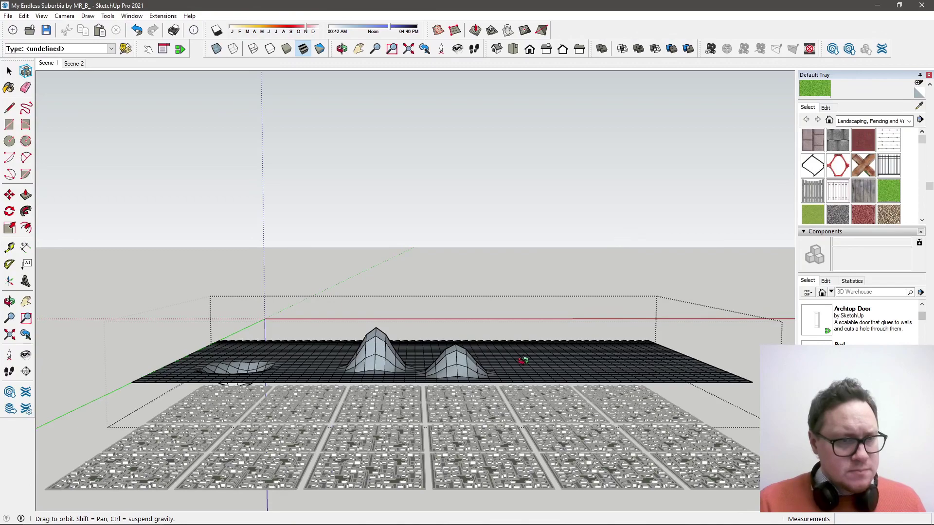
{"action": "middle_click_drag", "start_coordinate": [523, 360], "coordinate": [521, 366]}
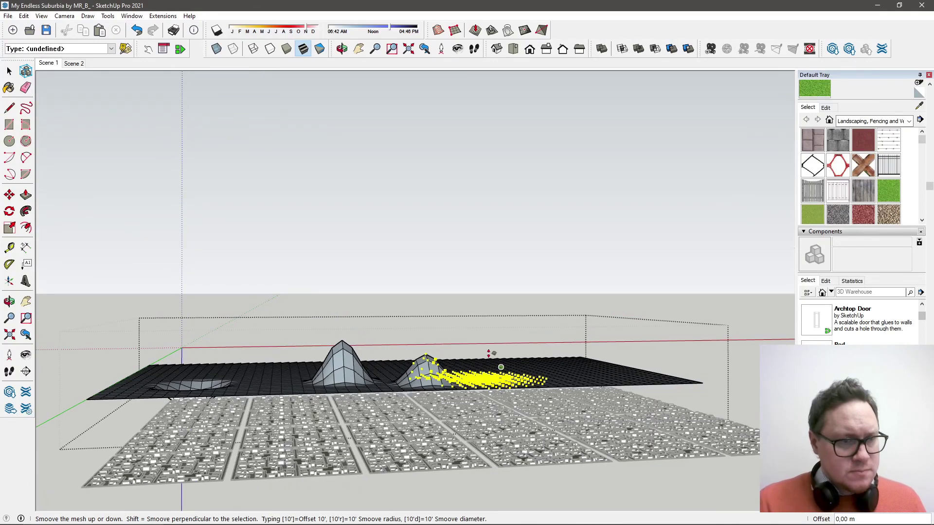
{"action": "left_click", "coordinate": [489, 353]}
{"action": "left_click", "coordinate": [488, 350]}
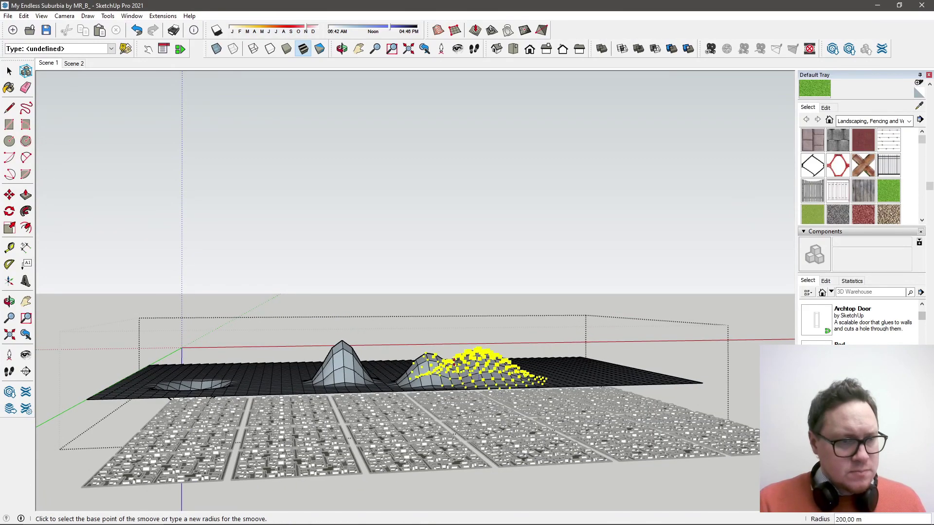
Lift hills at the left-centre, the centre, and the left end of the terrain
{"action": "left_click", "coordinate": [270, 384]}
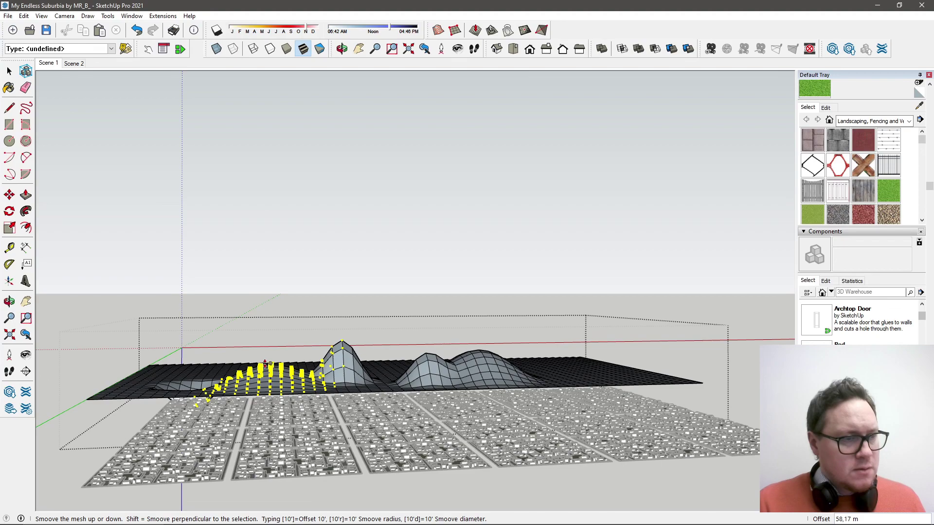
{"action": "left_click", "coordinate": [265, 364]}
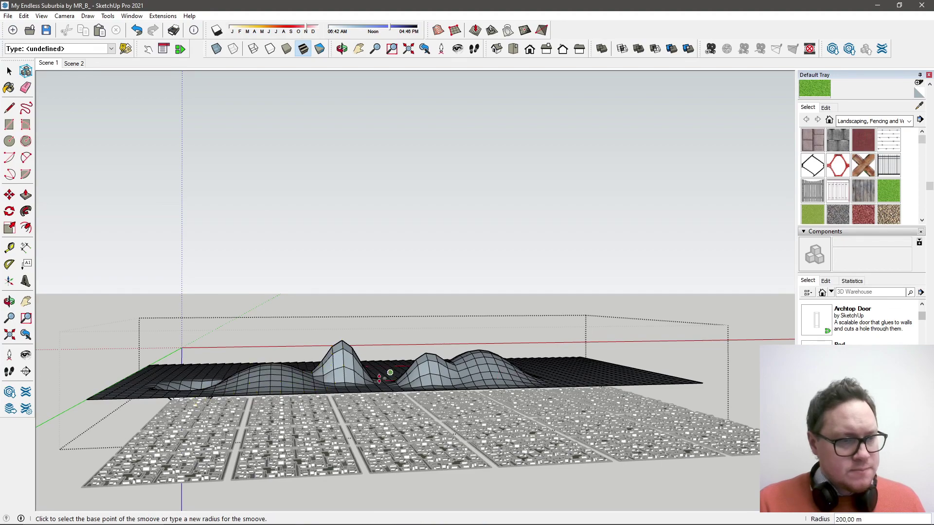
{"action": "left_click", "coordinate": [380, 380]}
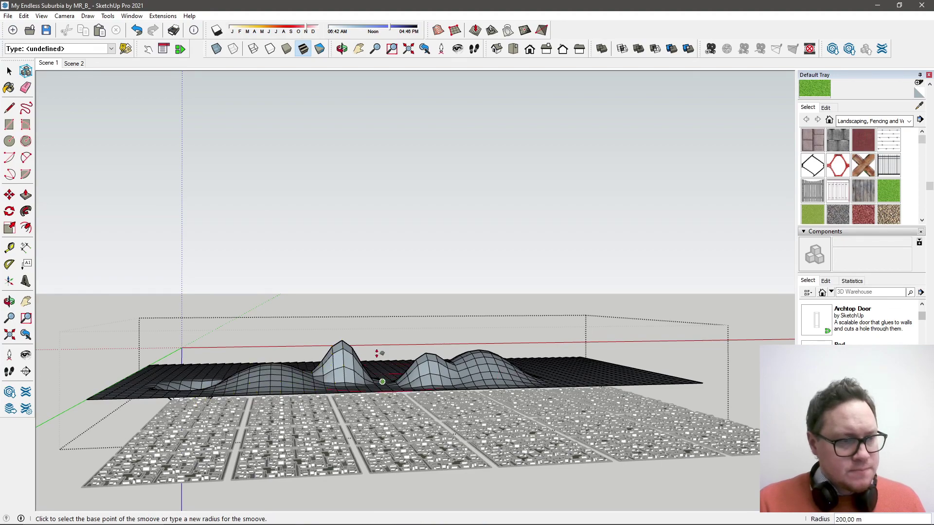
{"action": "left_click", "coordinate": [376, 346]}
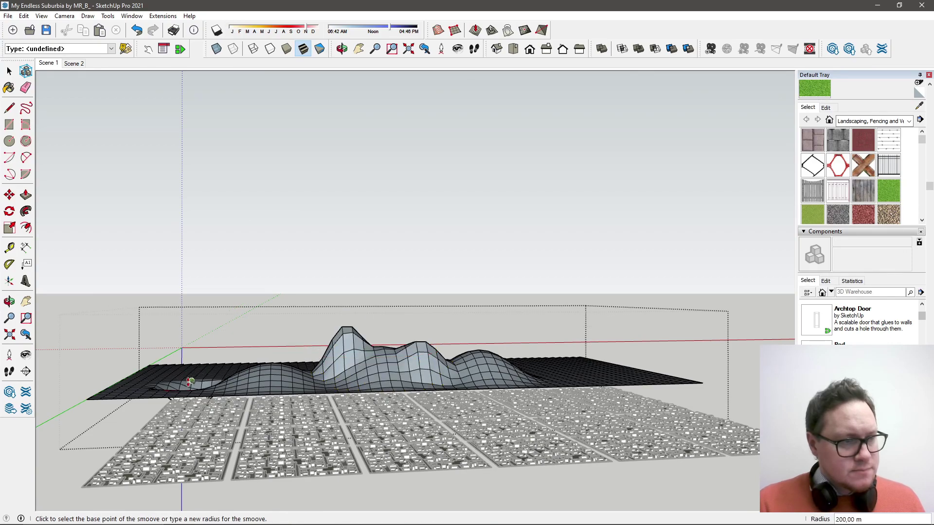
{"action": "left_click", "coordinate": [190, 381]}
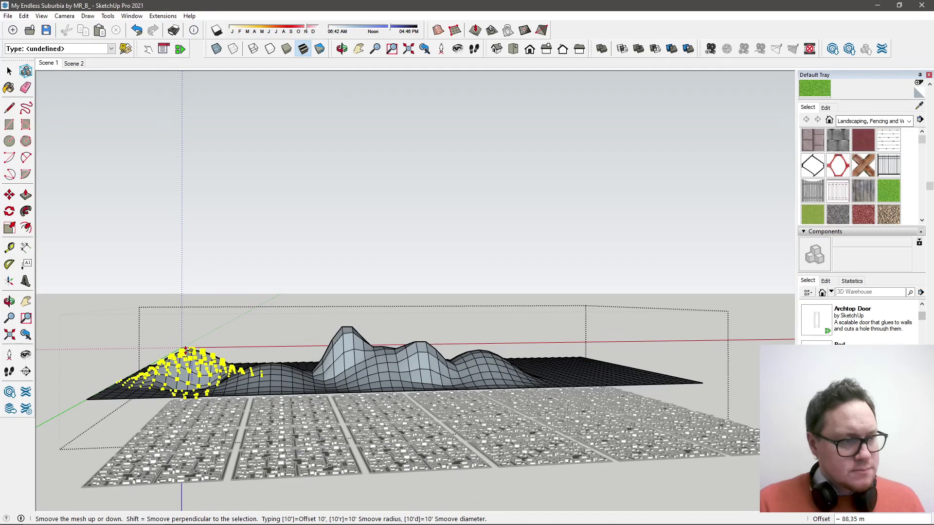
{"action": "left_click", "coordinate": [186, 350]}
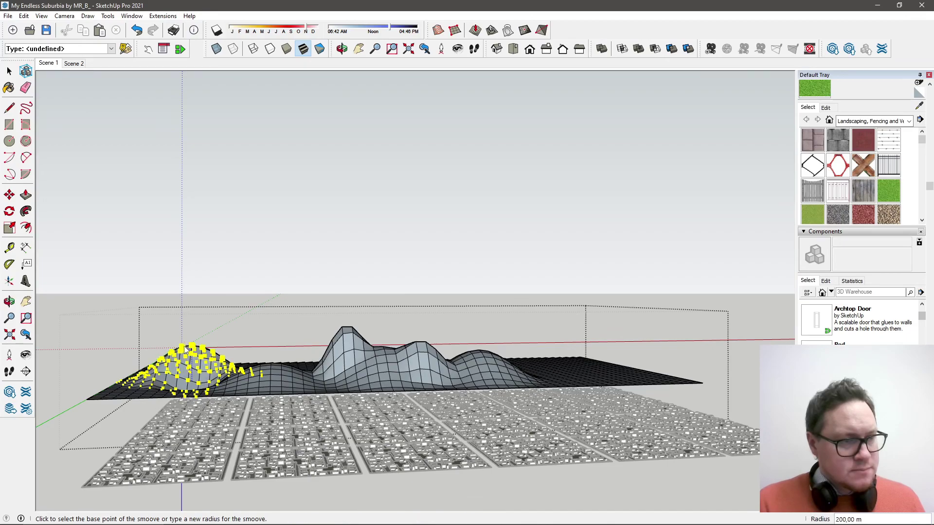
Raise a rounded hill on the right side and lift the ground beside it
{"action": "left_click", "coordinate": [576, 374]}
{"action": "left_click", "coordinate": [580, 331]}
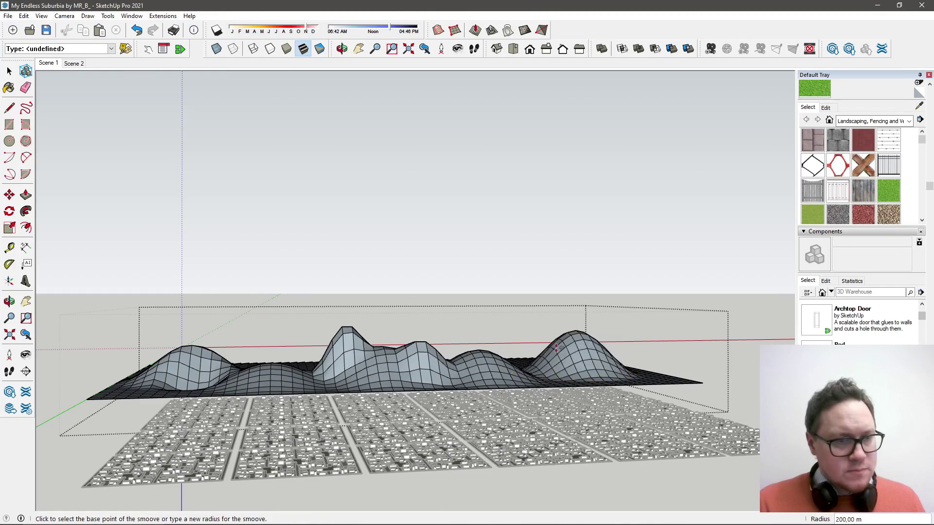
{"action": "left_click", "coordinate": [519, 368]}
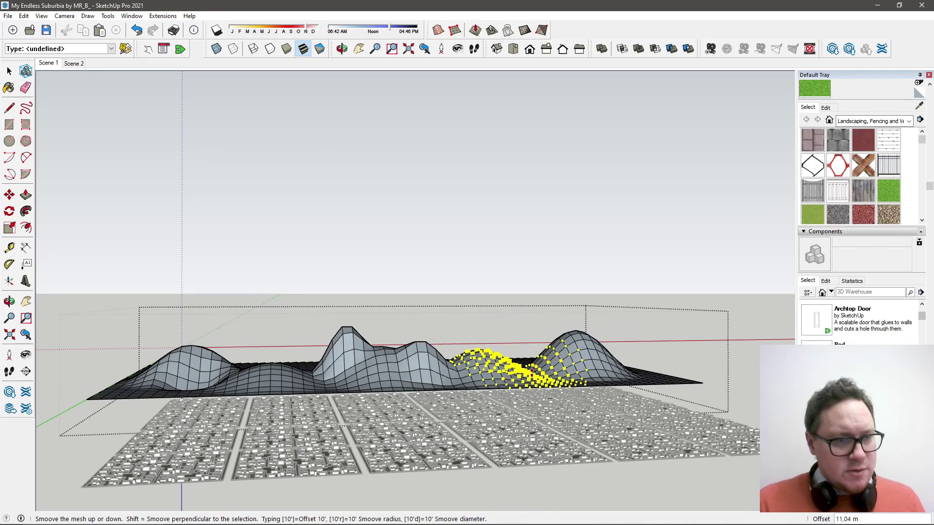
{"action": "left_click", "coordinate": [533, 372]}
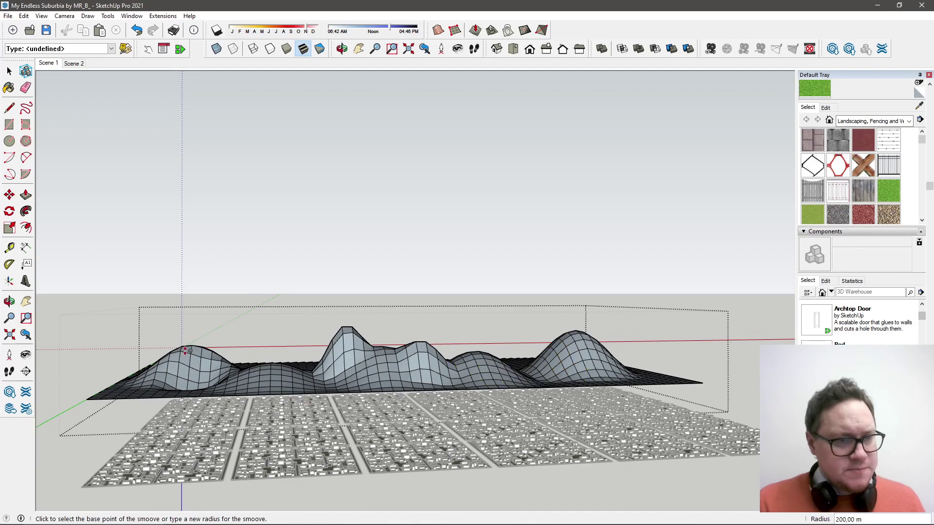
{"action": "middle_click_drag", "start_coordinate": [374, 388], "coordinate": [471, 471]}
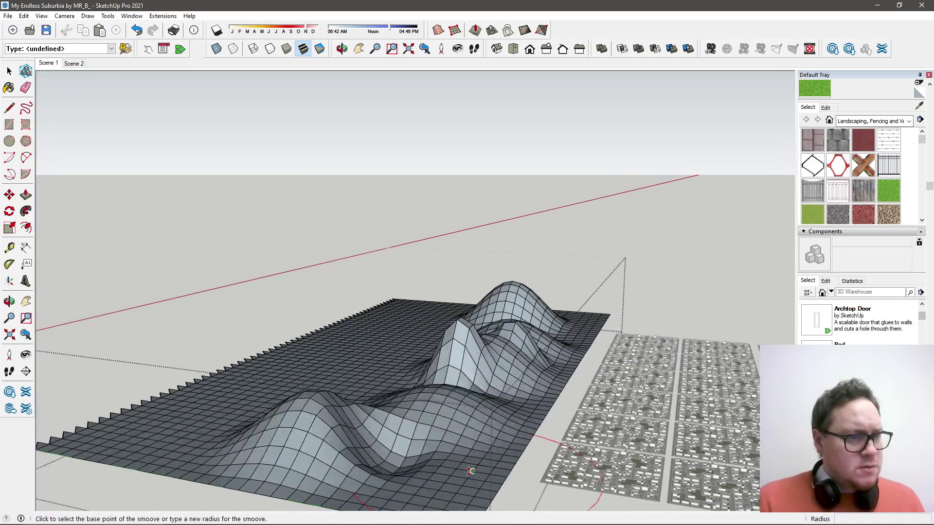
{"action": "scroll", "coordinate": [449, 420], "scroll_direction": "up", "scroll_amount": 2}
With a 100 smoove radius, dip the front valley and lower the sharp central peak
{"action": "type", "text": "100"}
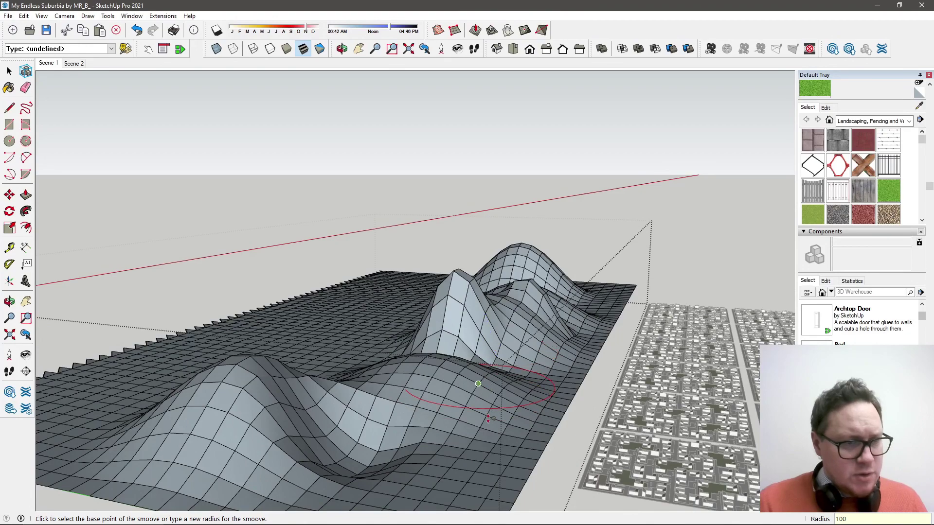
{"action": "left_click", "coordinate": [479, 392]}
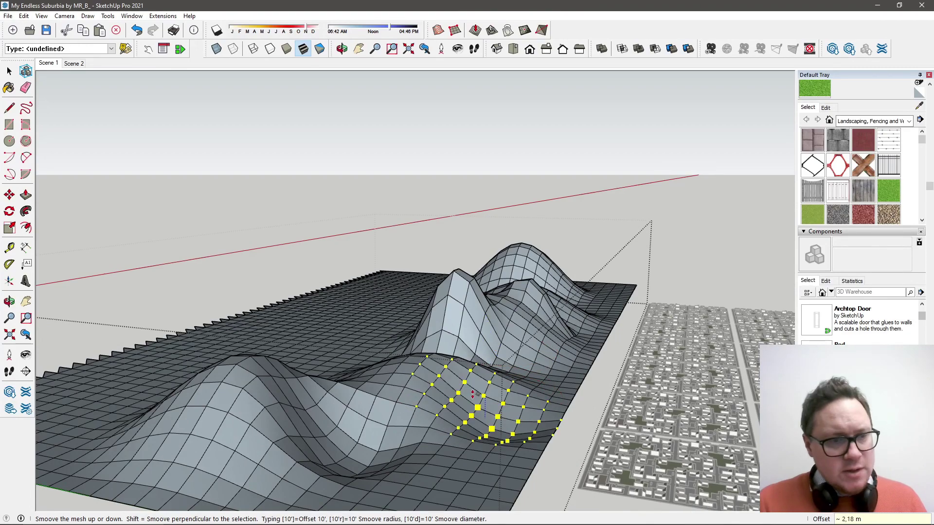
{"action": "left_click", "coordinate": [472, 395]}
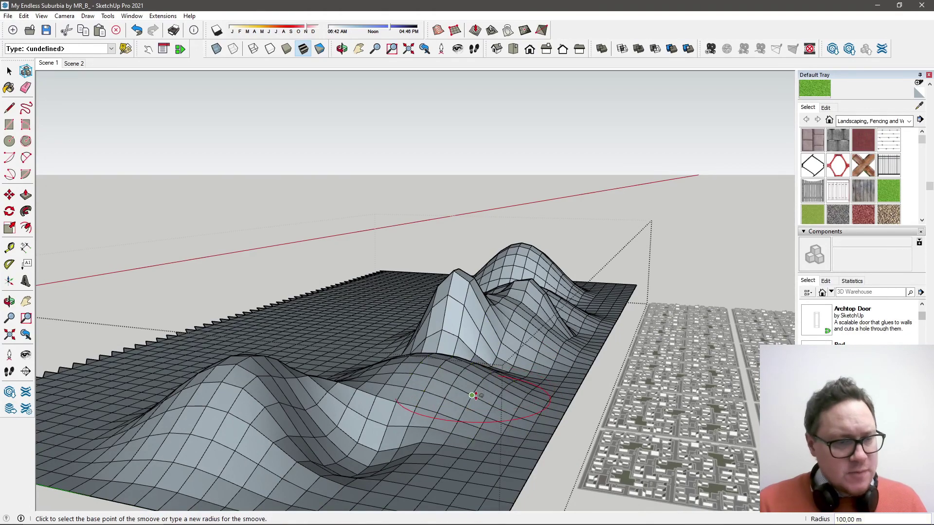
{"action": "left_click", "coordinate": [483, 417]}
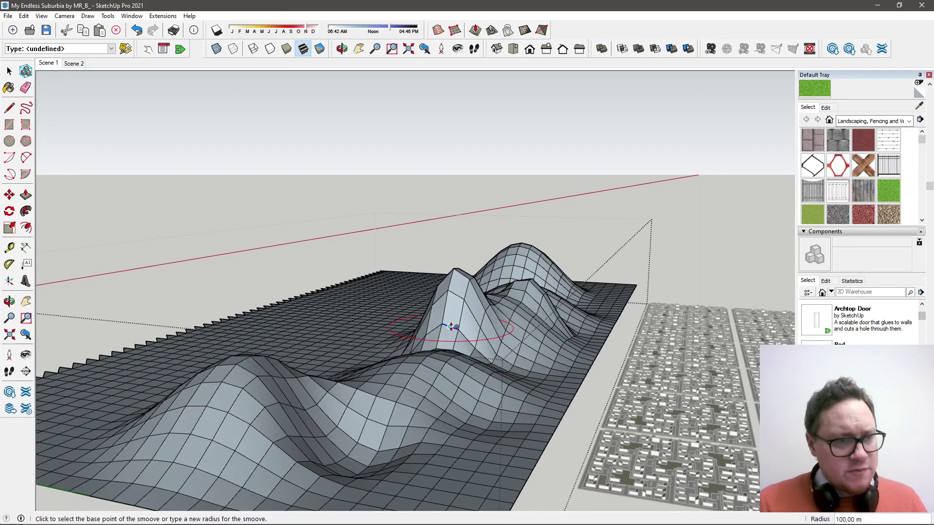
{"action": "left_click", "coordinate": [459, 304]}
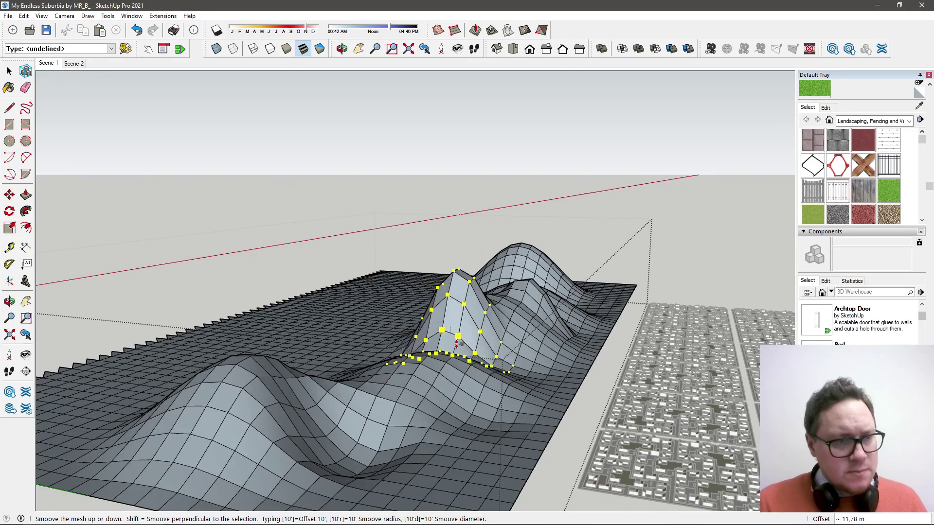
{"action": "left_click", "coordinate": [464, 363]}
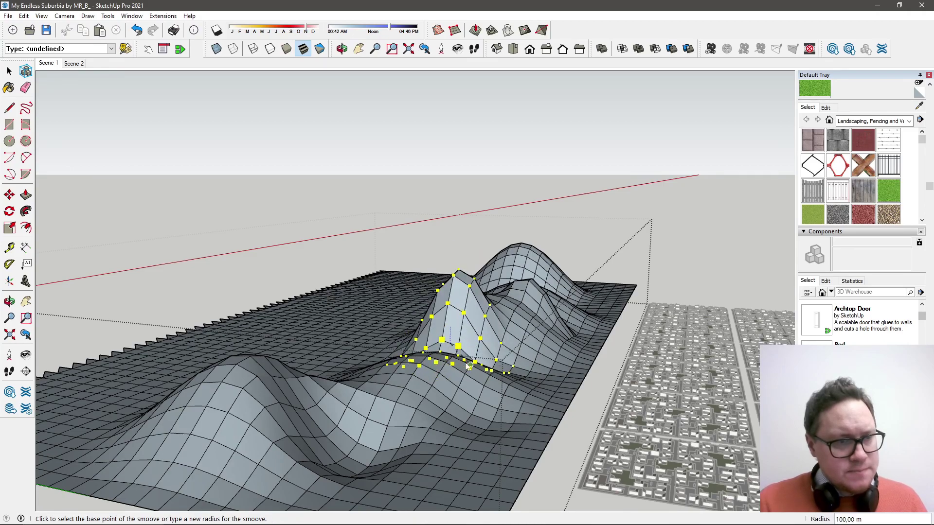
Push down the right hill, the middle hill and the slope left of the peak
{"action": "middle_click_drag", "start_coordinate": [529, 344], "coordinate": [176, 344]}
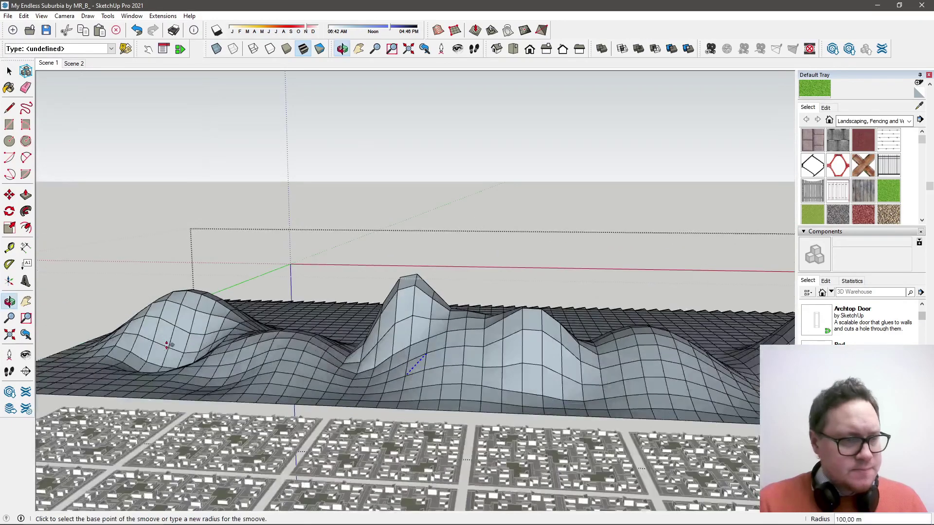
{"action": "left_click", "coordinate": [637, 346]}
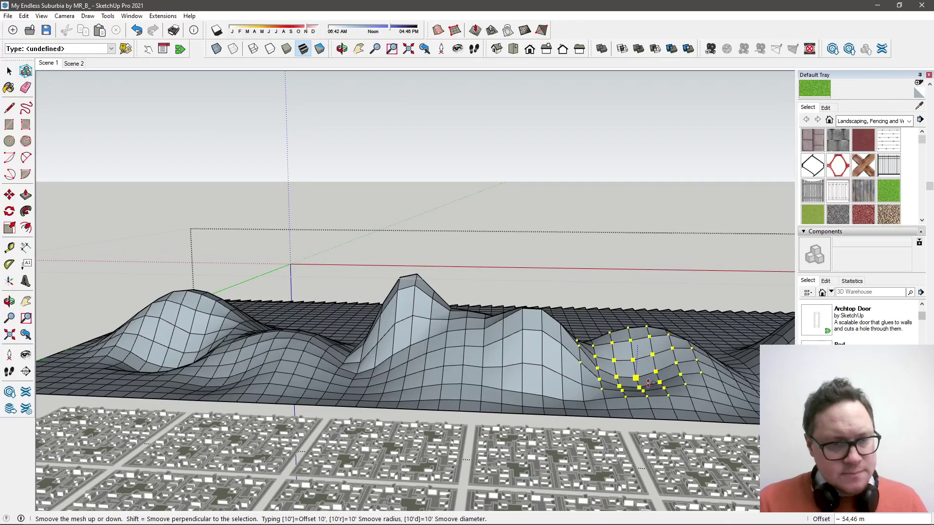
{"action": "left_click", "coordinate": [648, 383]}
{"action": "left_click", "coordinate": [522, 329]}
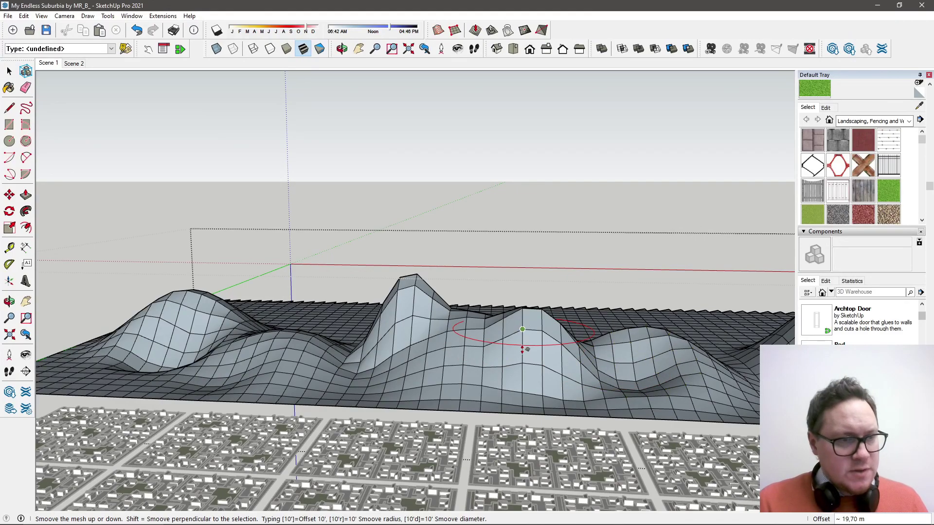
{"action": "left_click", "coordinate": [523, 355]}
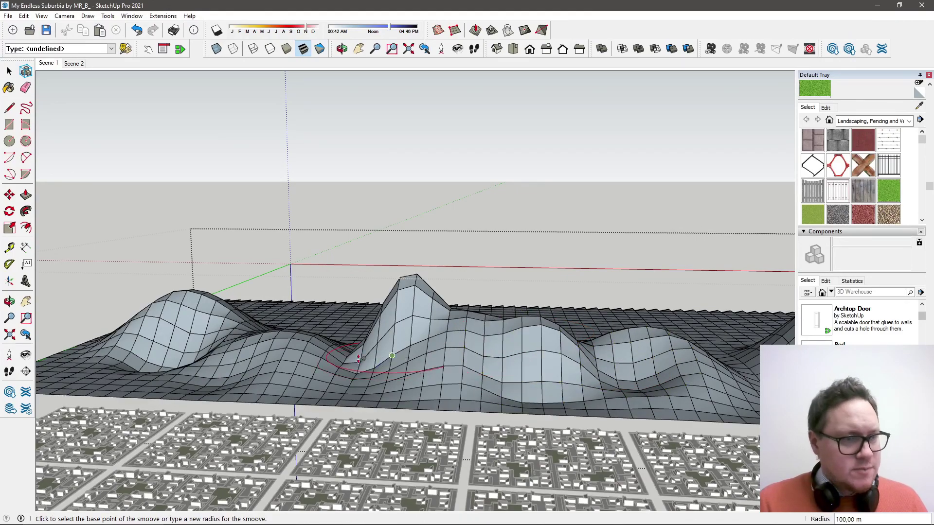
{"action": "left_click", "coordinate": [343, 372]}
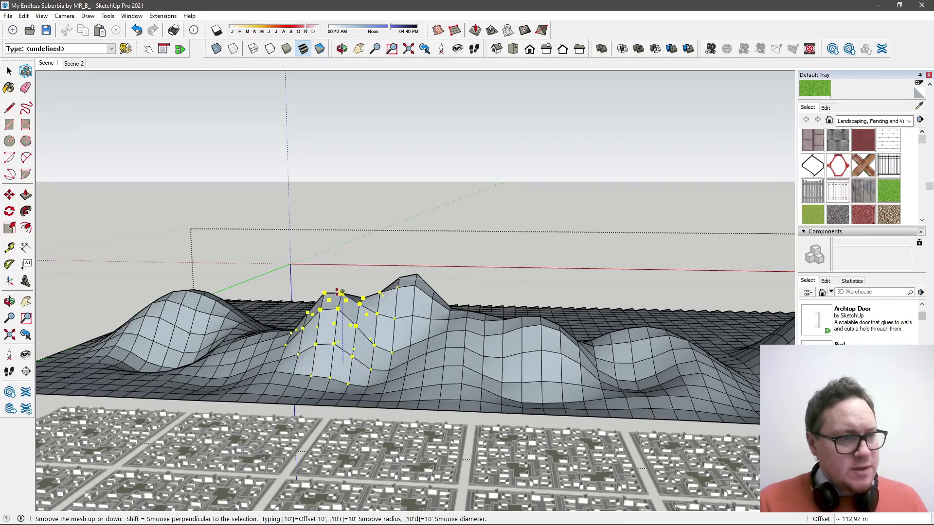
{"action": "left_click", "coordinate": [302, 331]}
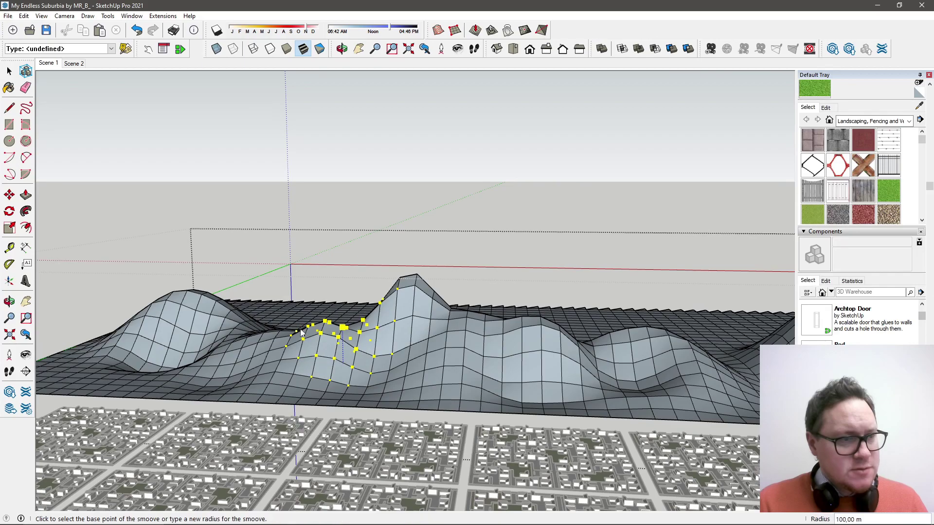
{"action": "middle_click_drag", "start_coordinate": [267, 346], "coordinate": [615, 335]}
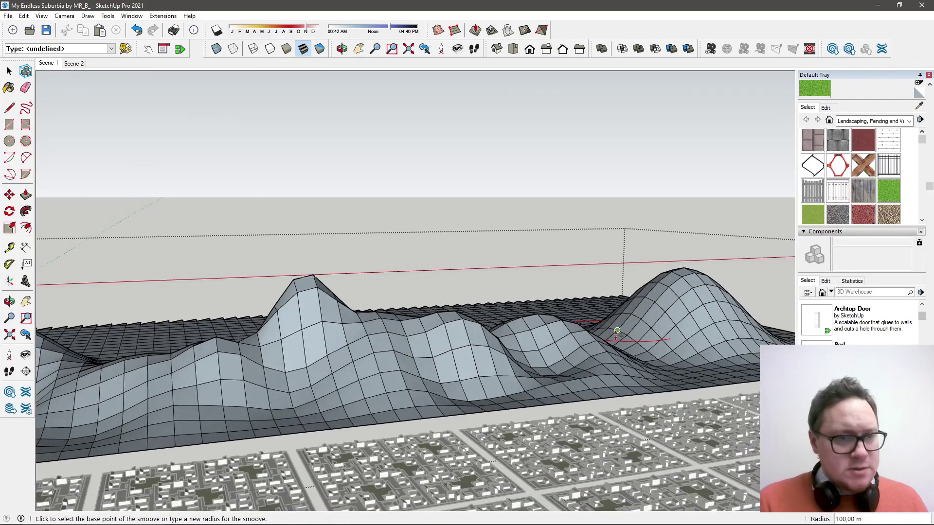
Raise the back right hill and the saddle beside it, then exit the terrain group
{"action": "left_click", "coordinate": [615, 338]}
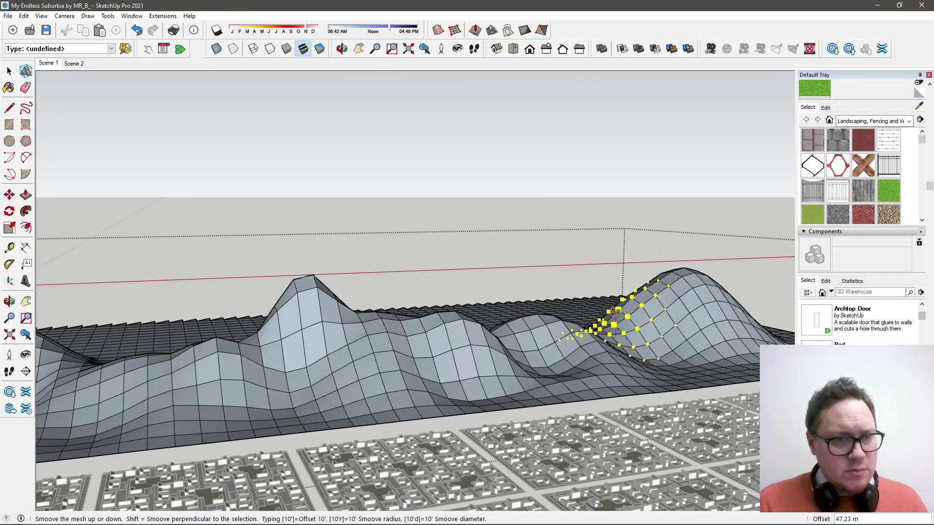
{"action": "left_click", "coordinate": [613, 311]}
{"action": "left_click", "coordinate": [704, 303]}
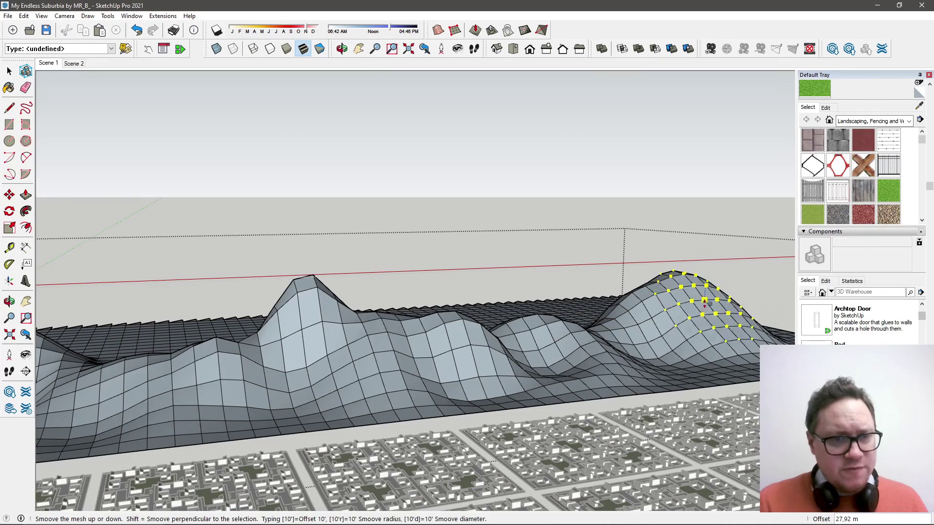
{"action": "left_click", "coordinate": [686, 309]}
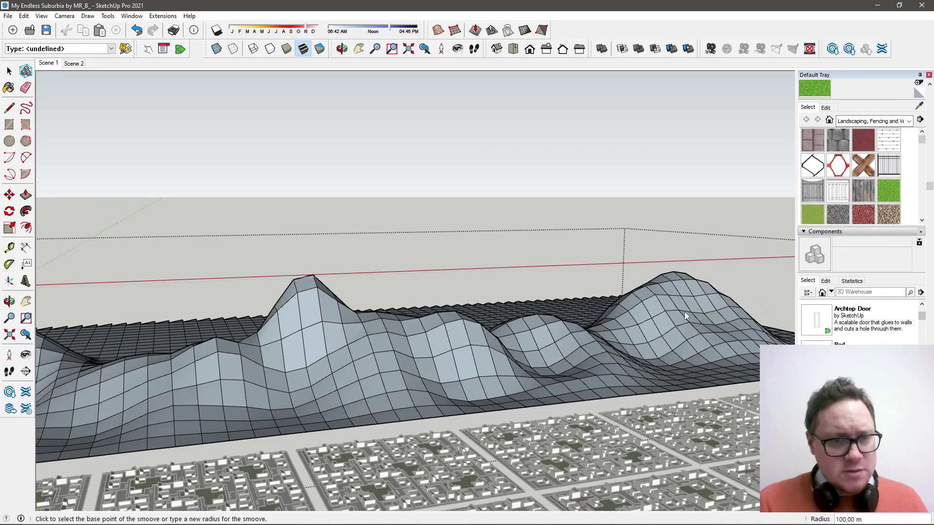
{"action": "left_click", "coordinate": [655, 295]}
{"action": "left_click", "coordinate": [647, 312]}
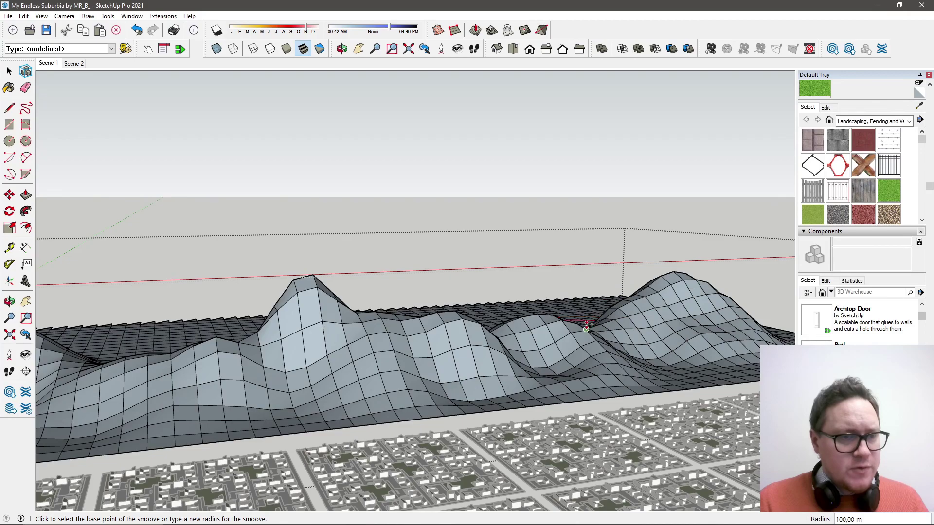
{"action": "left_click", "coordinate": [586, 329]}
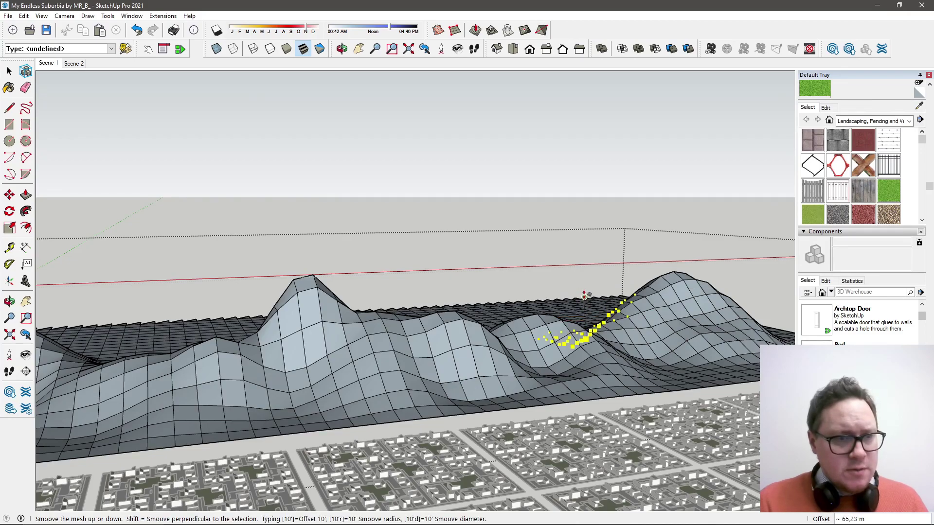
{"action": "left_click", "coordinate": [585, 294]}
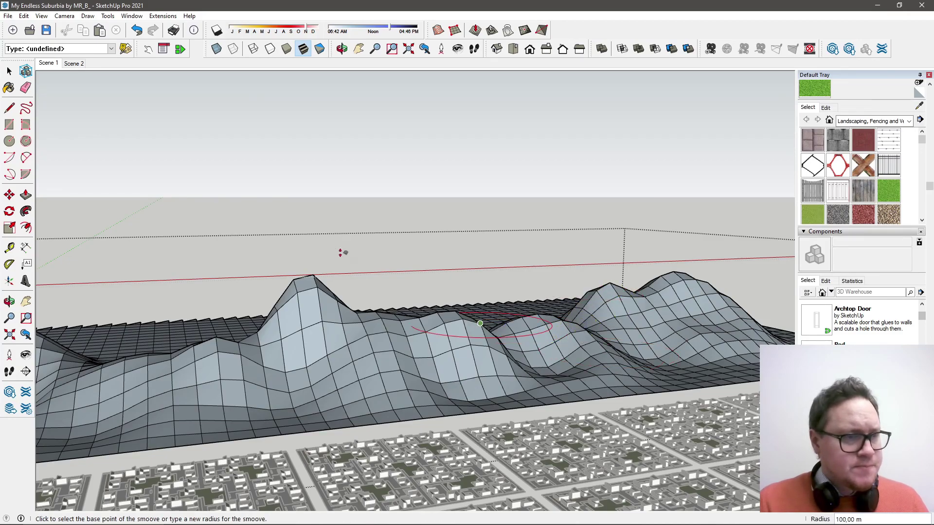
{"action": "left_click", "coordinate": [9, 71]}
In the Scene 2 view, scale the terrain vertically to about 0.61 of its height
{"action": "left_click", "coordinate": [83, 110]}
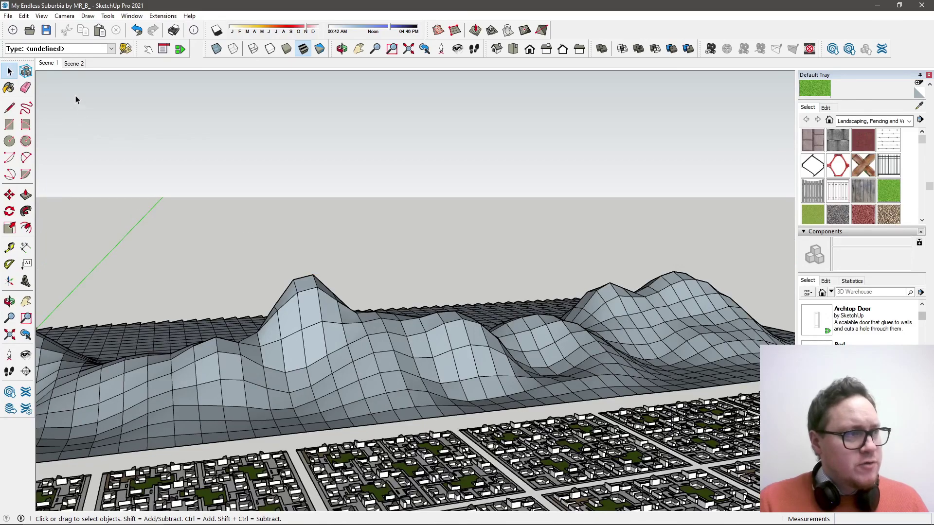
{"action": "left_click", "coordinate": [73, 64]}
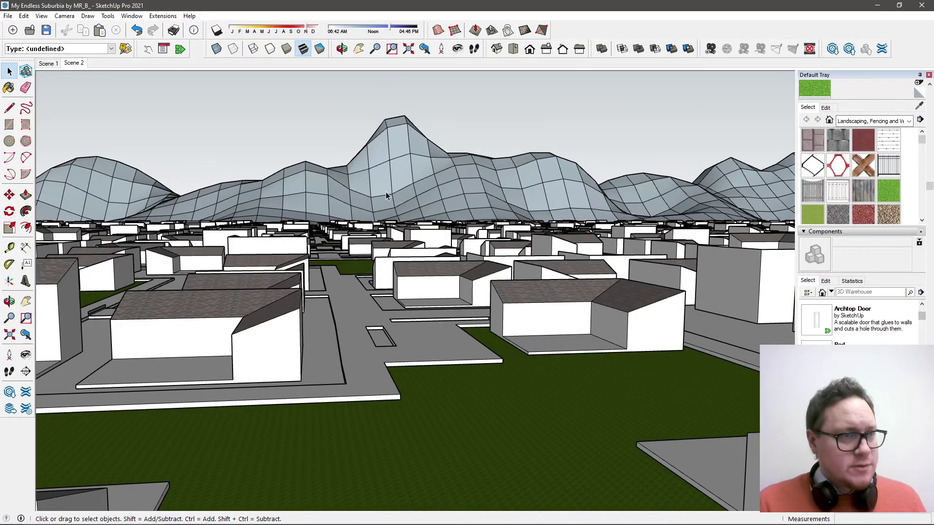
{"action": "left_click", "coordinate": [409, 187]}
{"action": "left_click", "coordinate": [12, 227]}
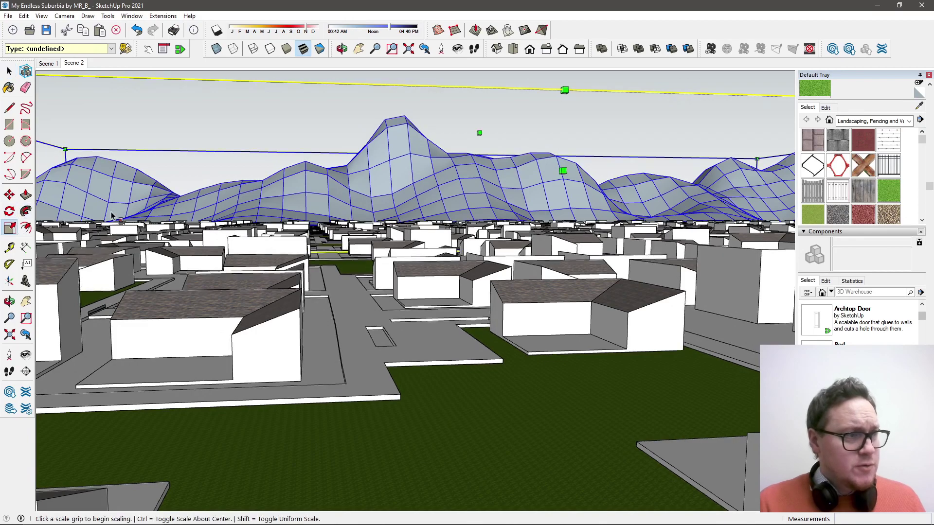
{"action": "left_click", "coordinate": [479, 132]}
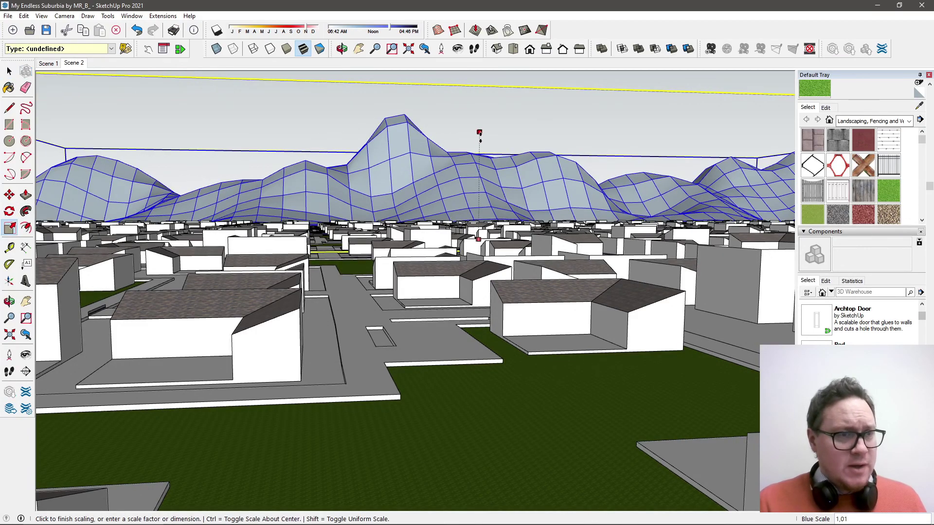
{"action": "left_click", "coordinate": [480, 175]}
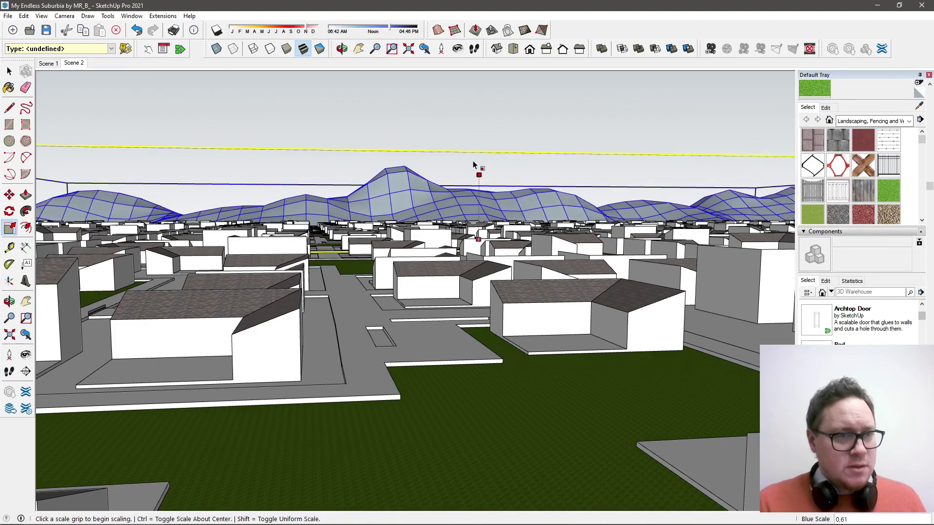
{"action": "key", "text": "space"}
{"action": "left_click", "coordinate": [359, 123]}
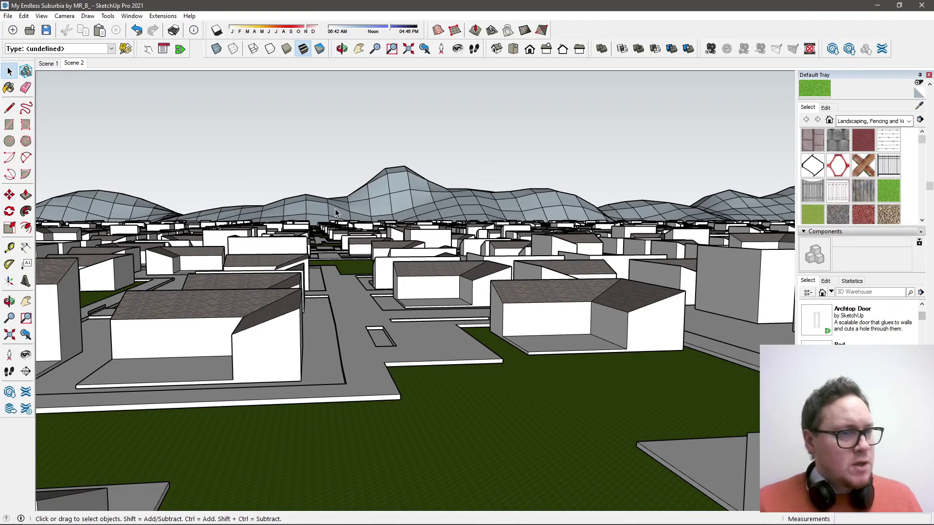
Soften the selected terrain's edges at 177.3 degrees using the Soften Edges panel
{"action": "left_click", "coordinate": [169, 214]}
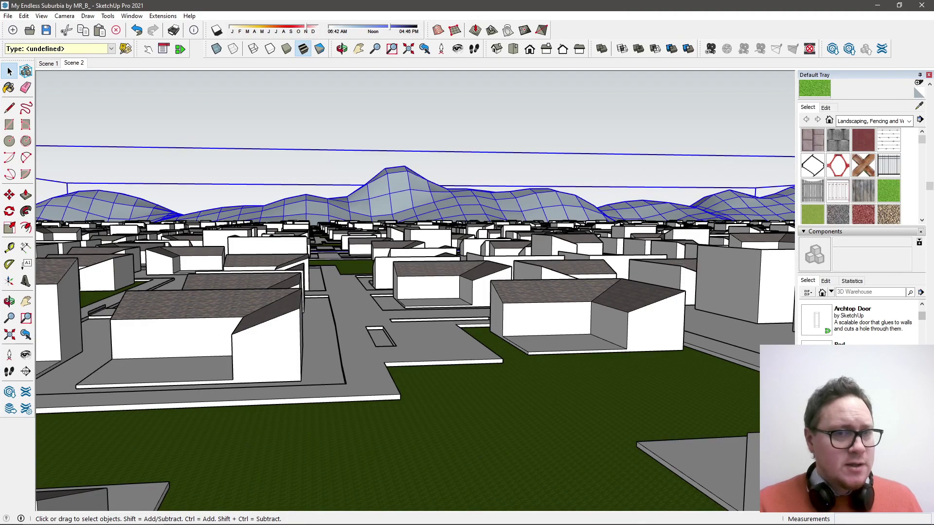
{"action": "scroll", "coordinate": [932, 249], "scroll_direction": "down", "scroll_amount": 5}
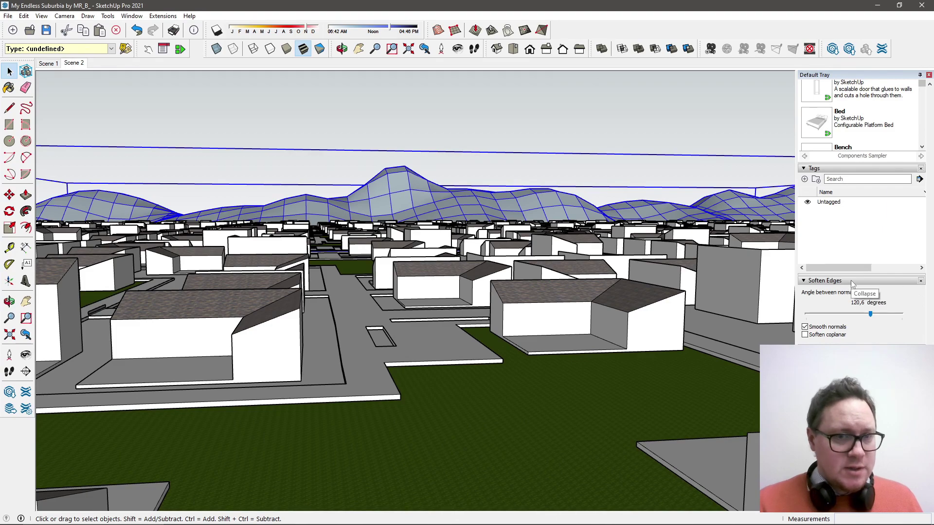
{"action": "left_click_drag", "start_coordinate": [851, 281], "coordinate": [856, 190]}
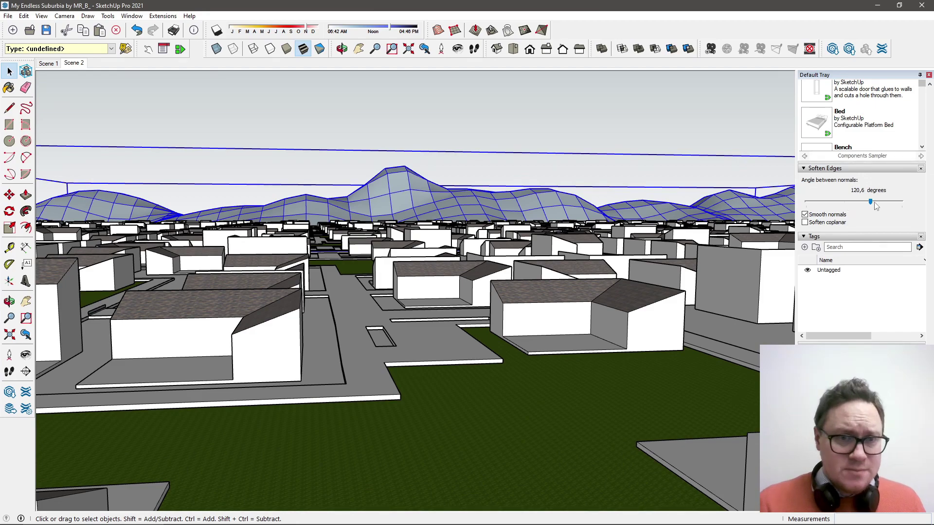
{"action": "mouse_move", "coordinate": [871, 204]}
{"action": "left_mouse_down"}
{"action": "mouse_move", "coordinate": [838, 206]}
{"action": "mouse_move", "coordinate": [888, 200]}
{"action": "left_mouse_up"}
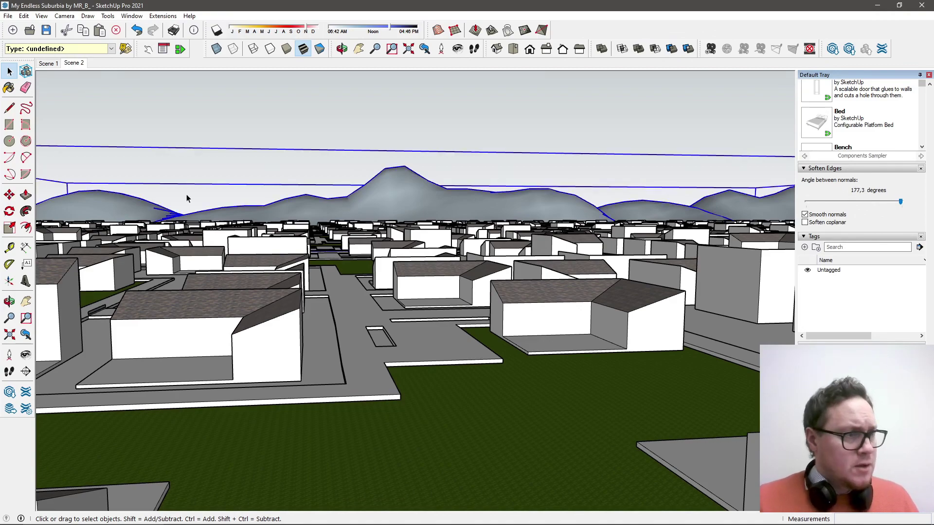
{"action": "left_click", "coordinate": [114, 117]}
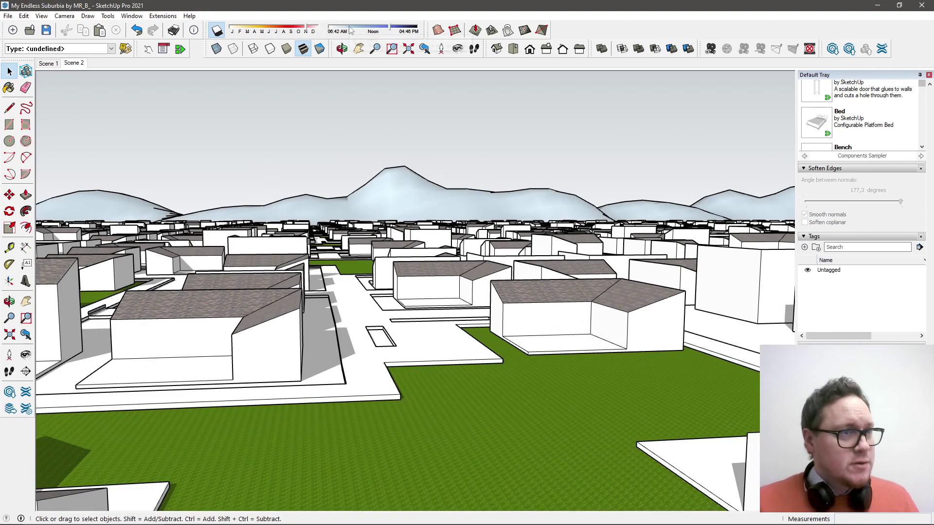
Set the shadow date to December and move the time earlier for longer shadows
{"action": "left_click_drag", "start_coordinate": [312, 31], "coordinate": [248, 31]}
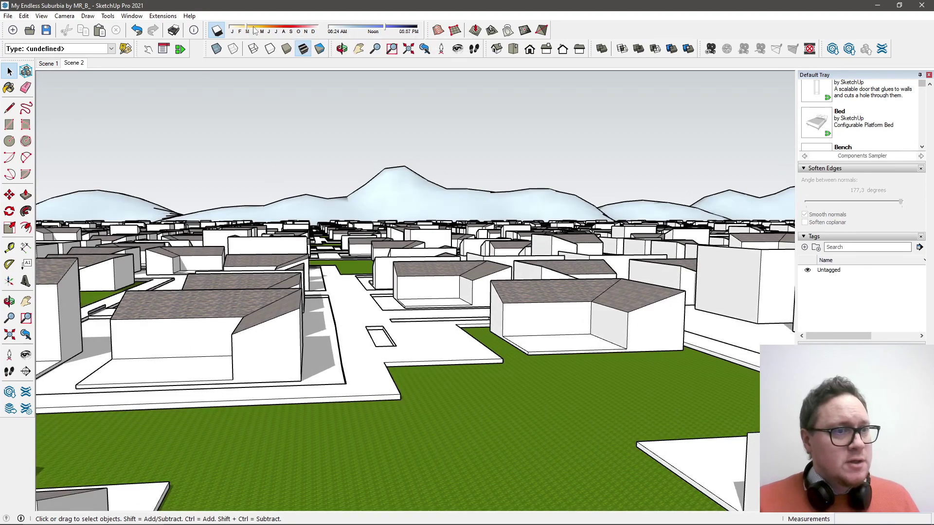
{"action": "left_click", "coordinate": [315, 31]}
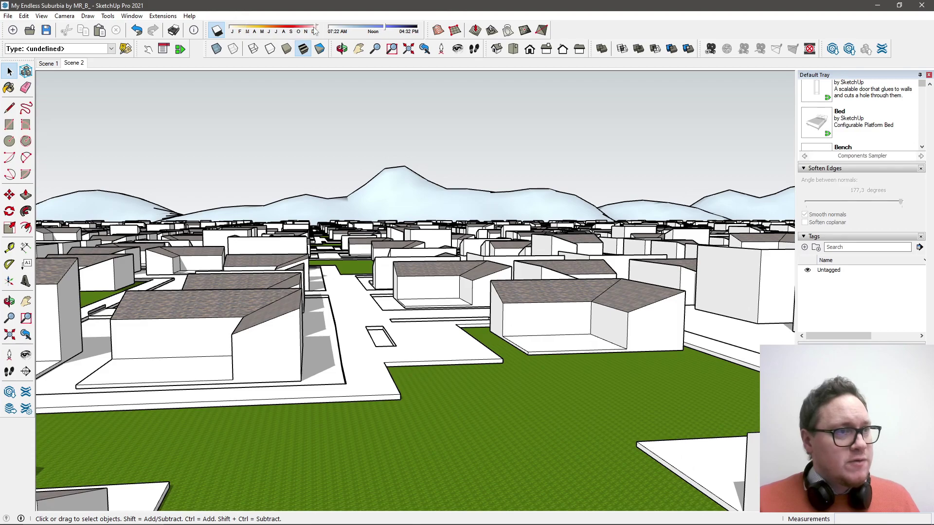
{"action": "left_click", "coordinate": [349, 29]}
{"action": "left_click", "coordinate": [342, 31]}
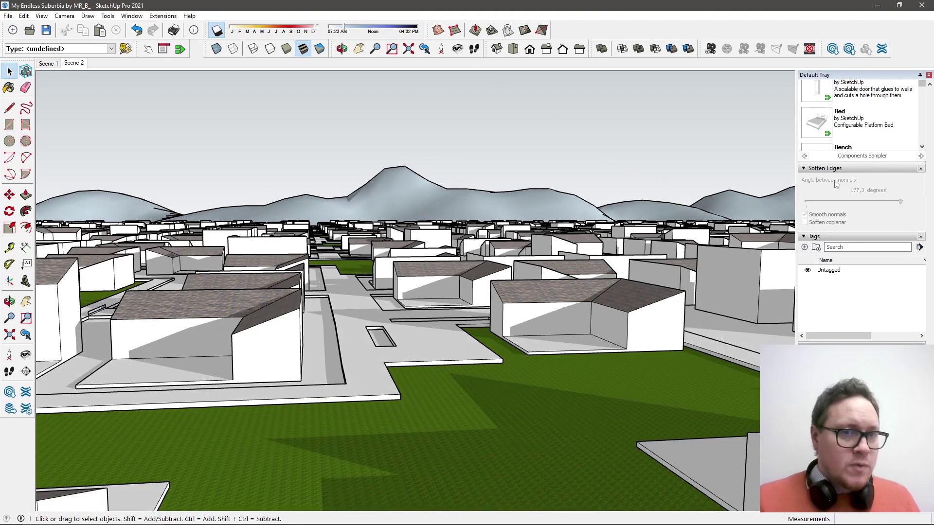
Fine-tune the shadow time to 07:27 AM and the date to early January
{"action": "left_click", "coordinate": [496, 205]}
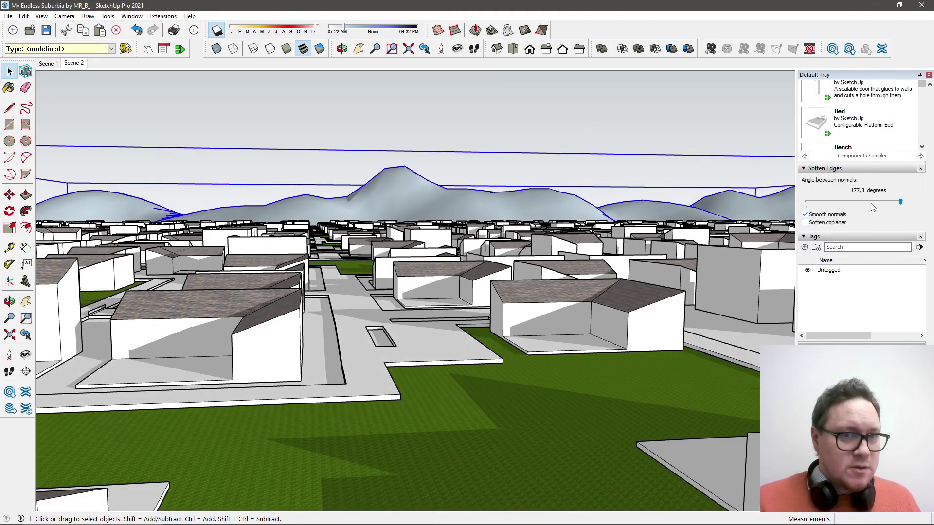
{"action": "key", "text": "ctrl+t"}
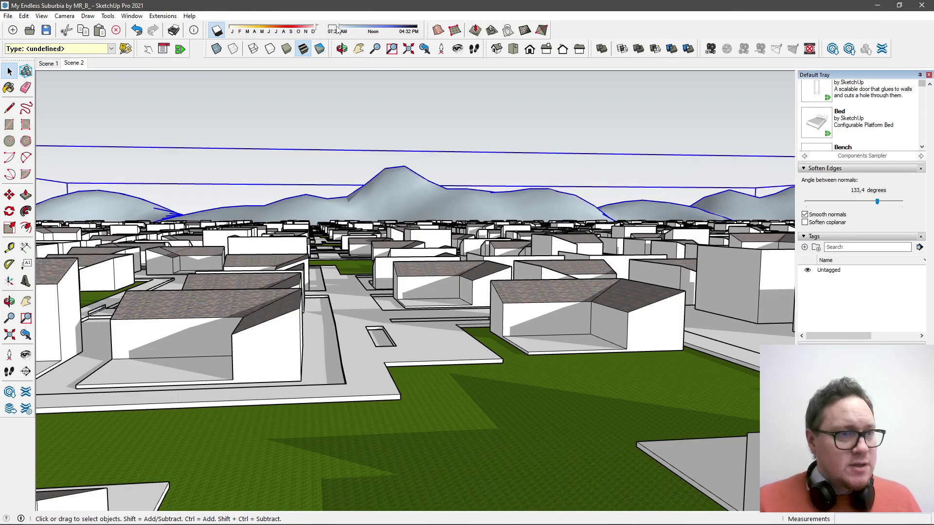
{"action": "left_click_drag", "start_coordinate": [337, 30], "coordinate": [335, 30]}
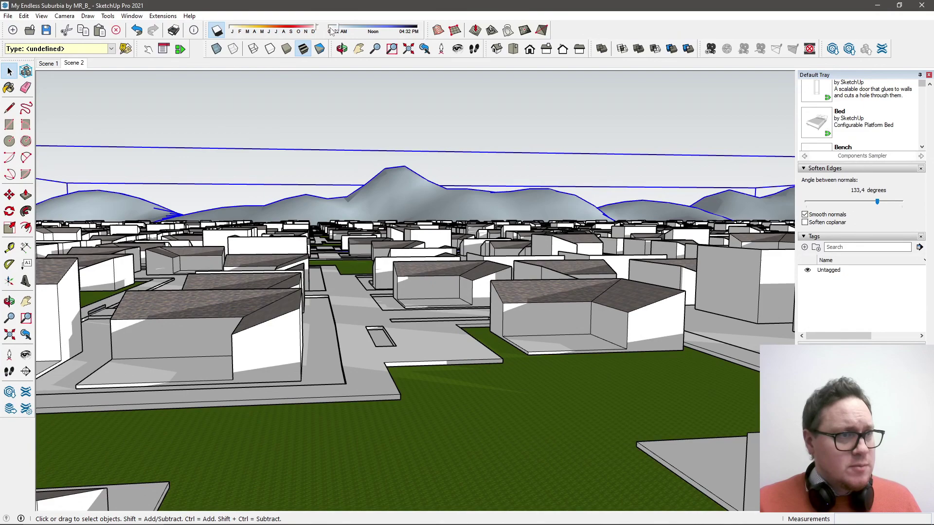
{"action": "left_click", "coordinate": [334, 31]}
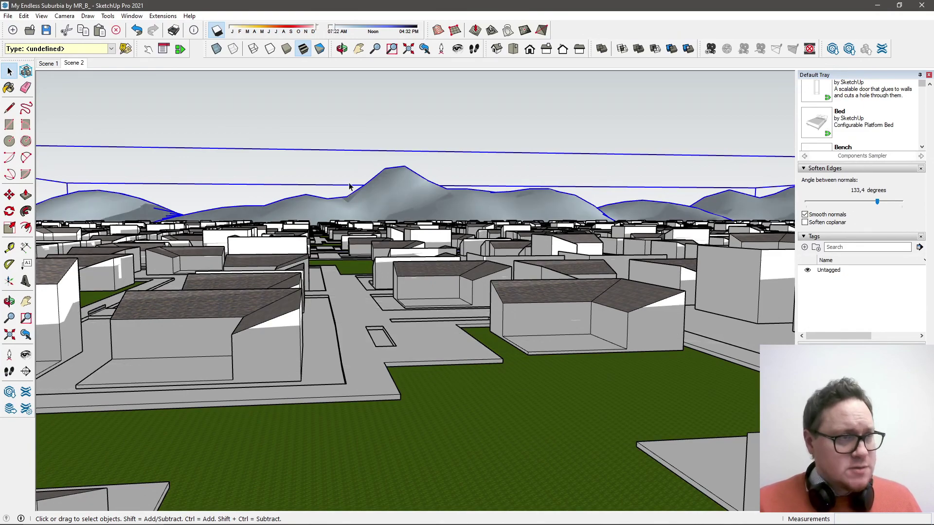
{"action": "left_click", "coordinate": [233, 30]}
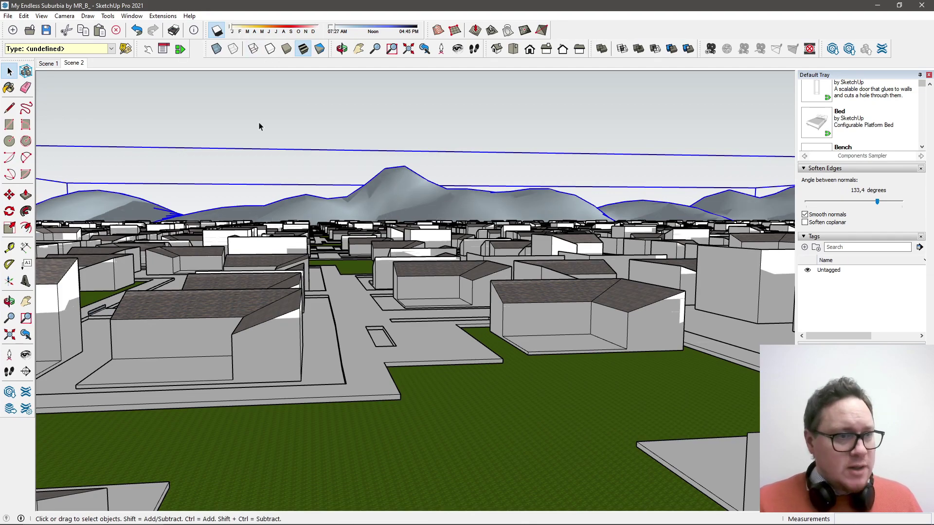
{"action": "left_click", "coordinate": [307, 136]}
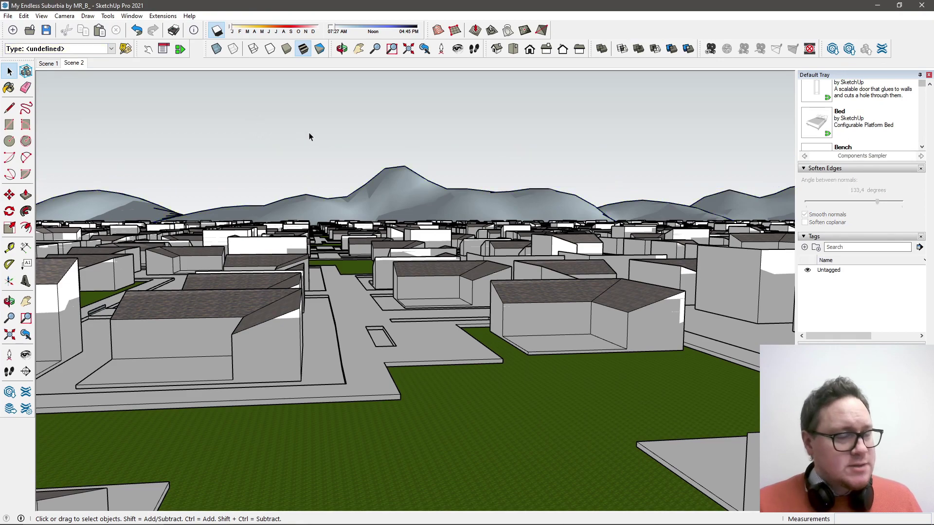